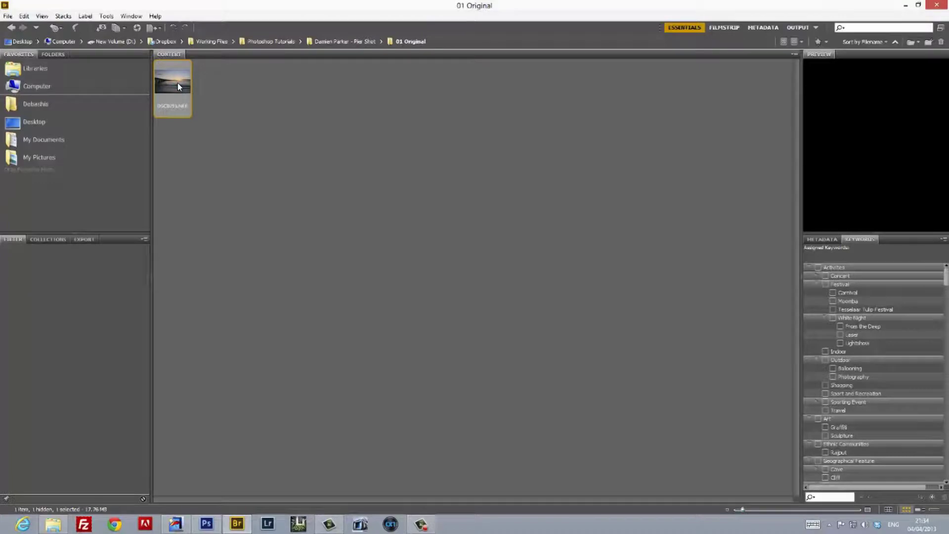
- Open the pier raw photo, then enable lens profile corrections and chromatic aberration removal
{"action": "double_click", "coordinate": [177, 82]}
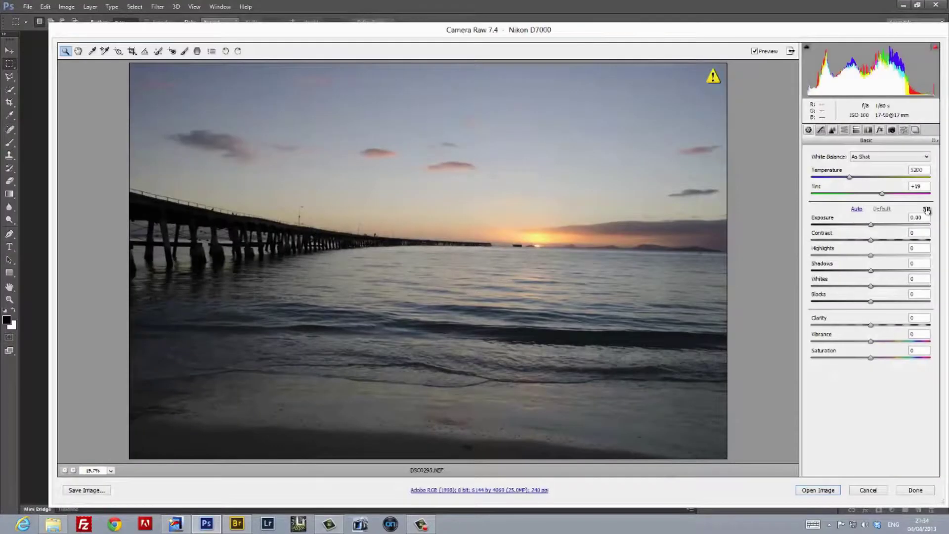
{"action": "left_click", "coordinate": [868, 129]}
{"action": "left_click", "coordinate": [815, 151]}
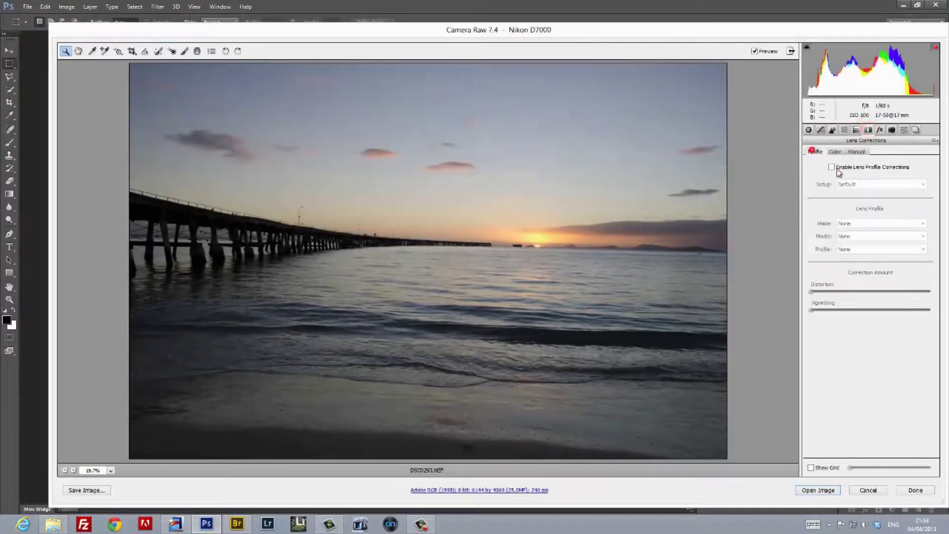
{"action": "left_click", "coordinate": [838, 167]}
{"action": "left_click", "coordinate": [835, 152]}
{"action": "left_click", "coordinate": [831, 167]}
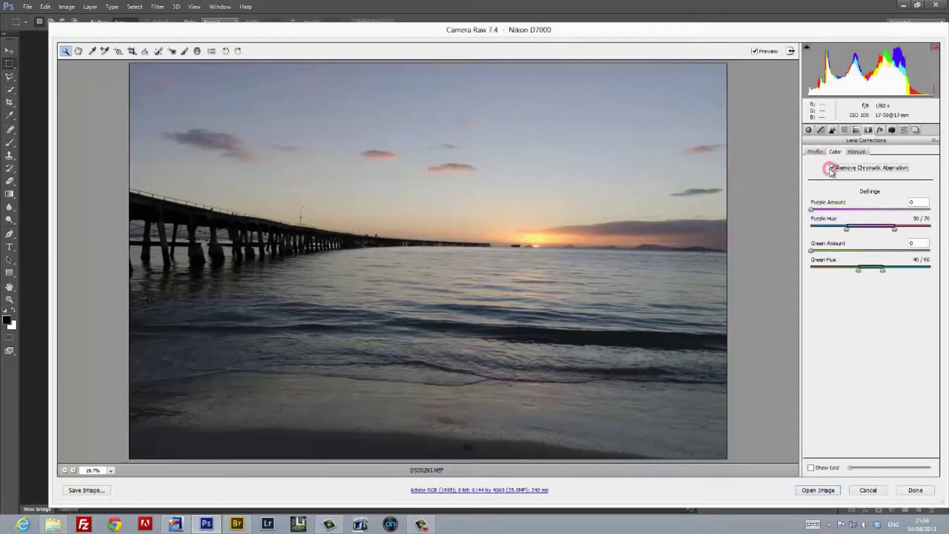
- Straighten the photo along the sea horizon with the Straighten tool
{"action": "left_click", "coordinate": [809, 130]}
{"action": "left_click", "coordinate": [144, 51]}
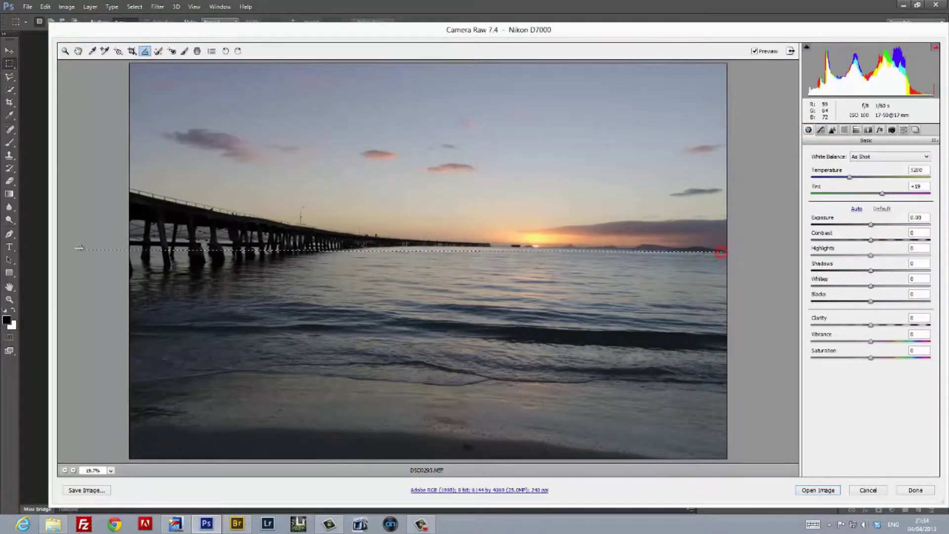
{"action": "left_click_drag", "start_coordinate": [495, 246], "coordinate": [712, 251]}
{"action": "key", "text": "h"}
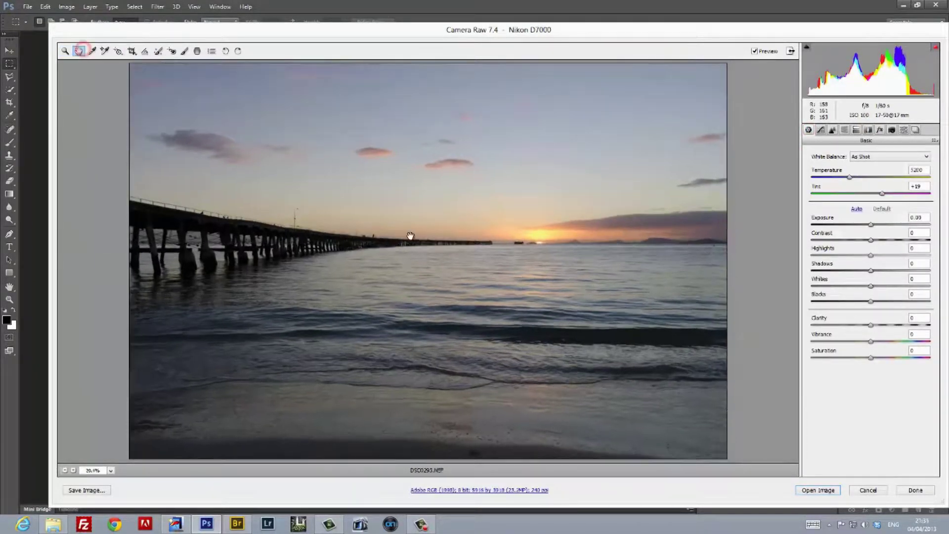
- Set the white balance to Daylight and lower Highlights to -100
{"action": "left_click", "coordinate": [879, 161]}
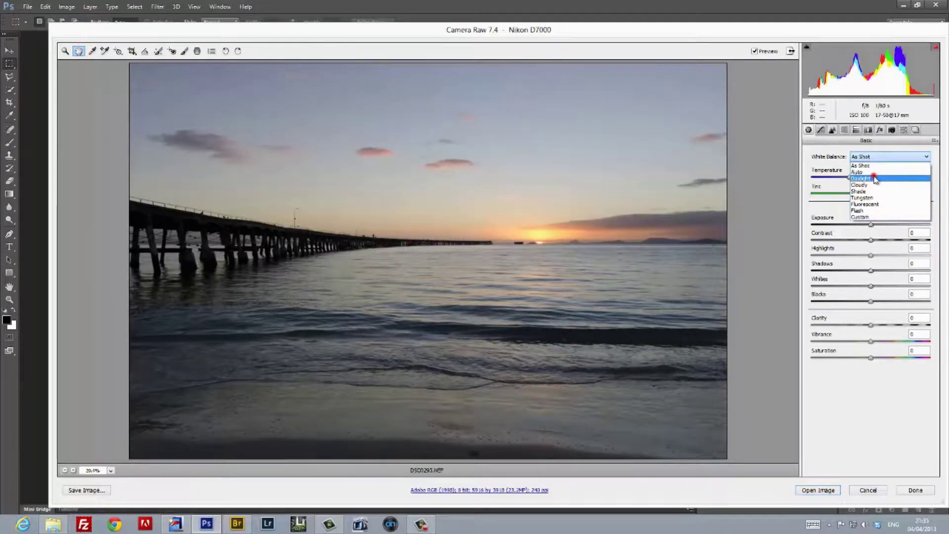
{"action": "left_click", "coordinate": [874, 176]}
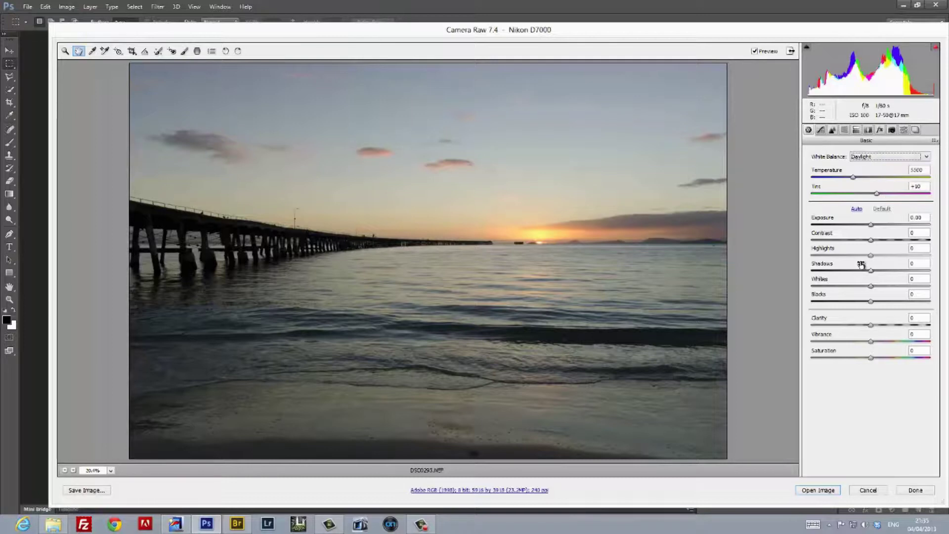
{"action": "left_click_drag", "start_coordinate": [870, 255], "coordinate": [794, 254]}
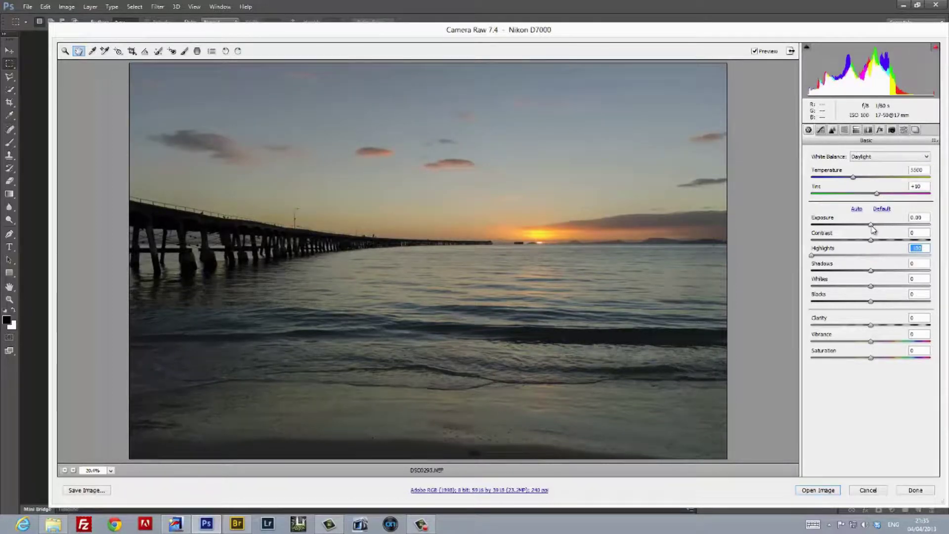
- Set Exposure to +0.50 and raise Shadows to +66
{"action": "mouse_move", "coordinate": [871, 225]}
{"action": "left_mouse_down"}
{"action": "mouse_move", "coordinate": [860, 228]}
{"action": "mouse_move", "coordinate": [887, 230]}
{"action": "left_mouse_up"}
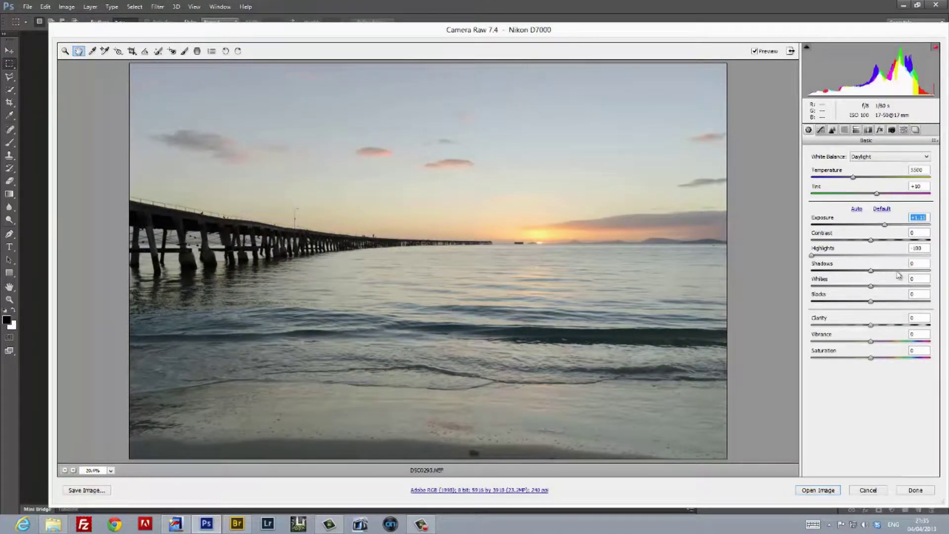
{"action": "double_click", "coordinate": [885, 225]}
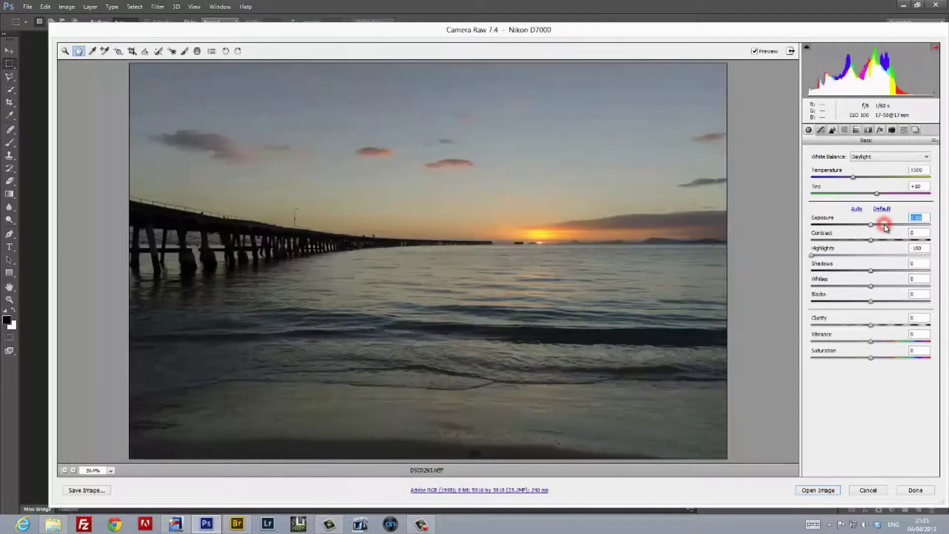
{"action": "left_click_drag", "start_coordinate": [872, 227], "coordinate": [878, 228]}
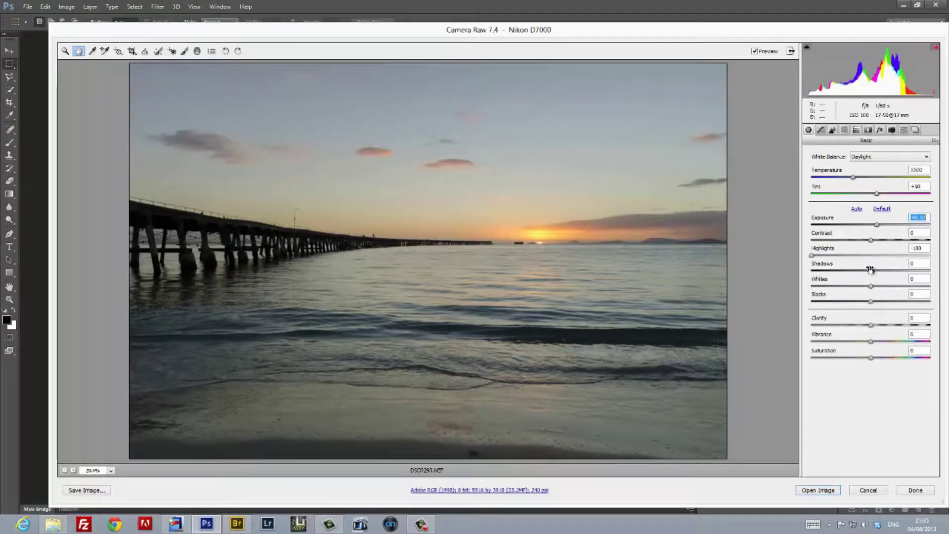
{"action": "left_click_drag", "start_coordinate": [871, 272], "coordinate": [907, 270]}
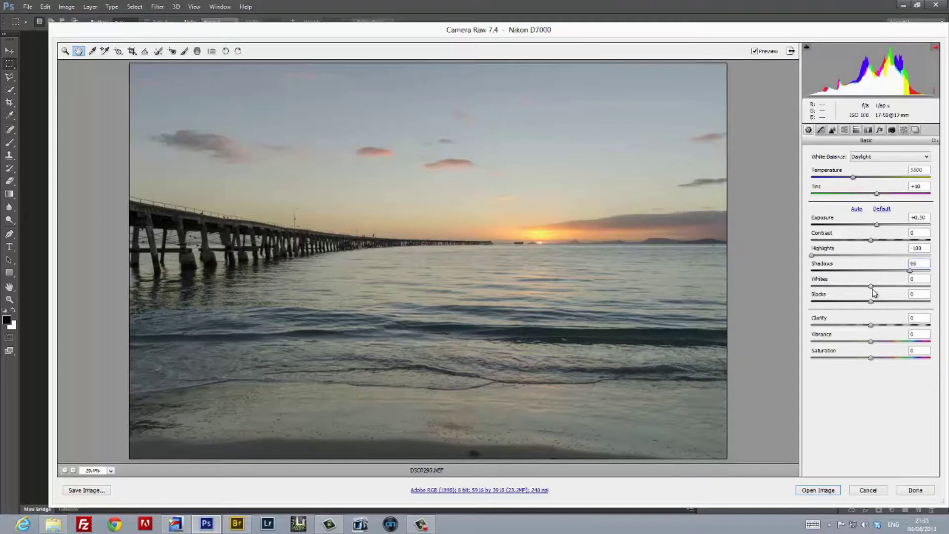
- Lower Whites to -100 and Blacks to -29, using the clipping preview as a guide
{"action": "key", "text": "alt"}
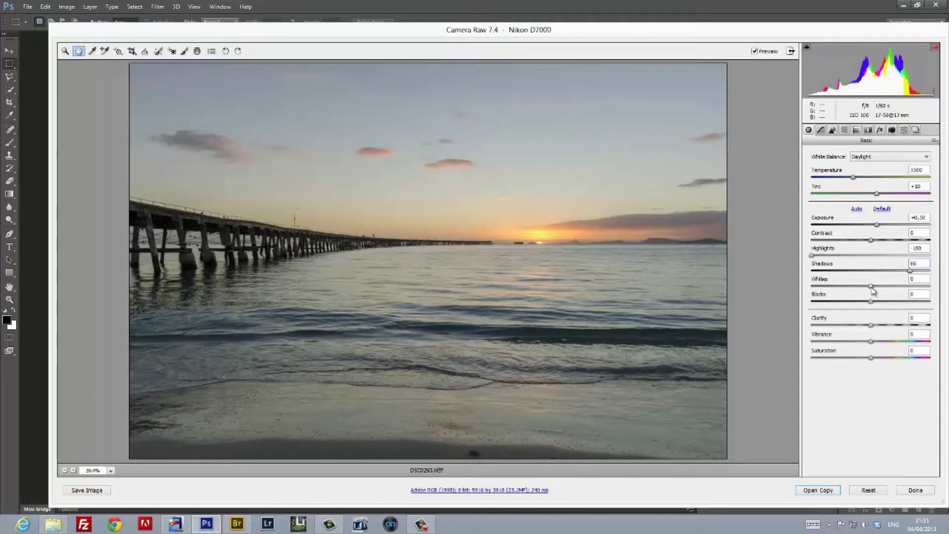
{"action": "left_click_drag", "start_coordinate": [872, 287], "coordinate": [794, 289]}
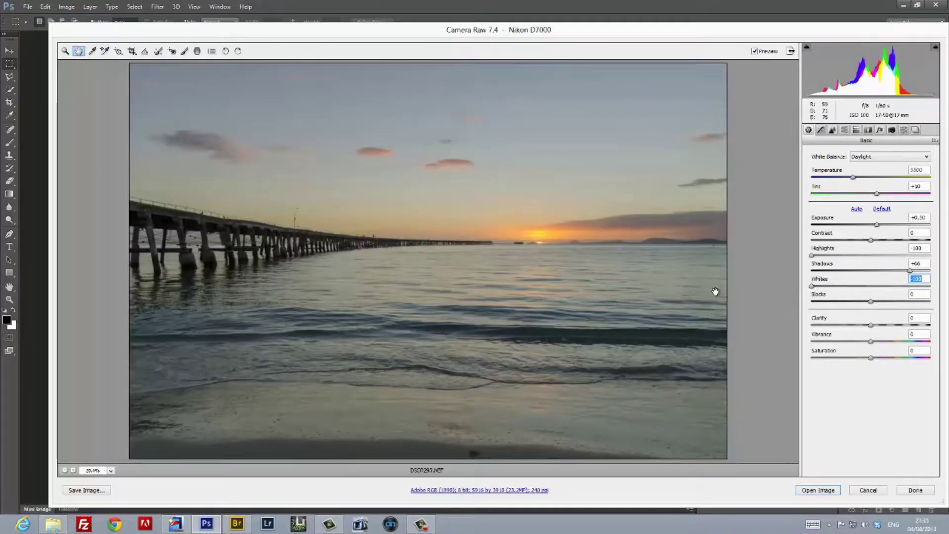
{"action": "key", "text": "alt"}
{"action": "mouse_move", "coordinate": [872, 306]}
{"action": "left_mouse_down"}
{"action": "mouse_move", "coordinate": [845, 306]}
{"action": "mouse_move", "coordinate": [856, 307]}
{"action": "left_mouse_up"}
{"action": "key", "text": "alt"}
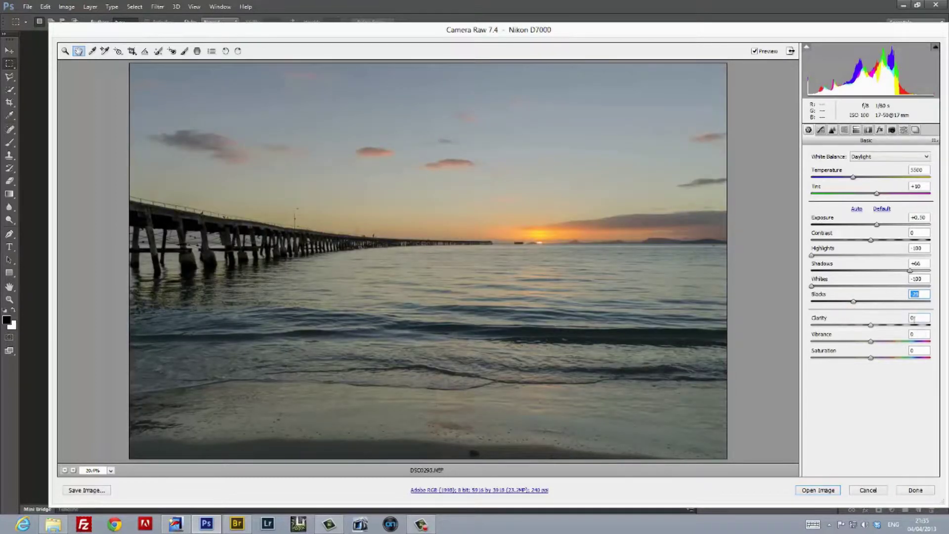
- Set both Vibrance and Saturation to +25
{"action": "left_click", "coordinate": [916, 334]}
{"action": "type", "text": "25"}
{"action": "key", "text": "Tab"}
{"action": "type", "text": "25"}
{"action": "key", "text": "Tab"}
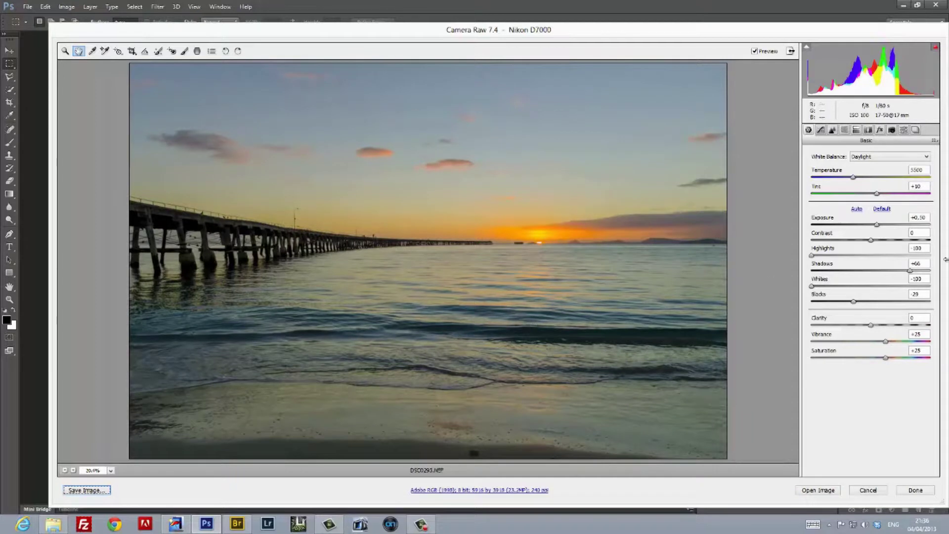
- Set the sharpening amount to 100
{"action": "left_click", "coordinate": [832, 130]}
{"action": "left_click", "coordinate": [919, 162]}
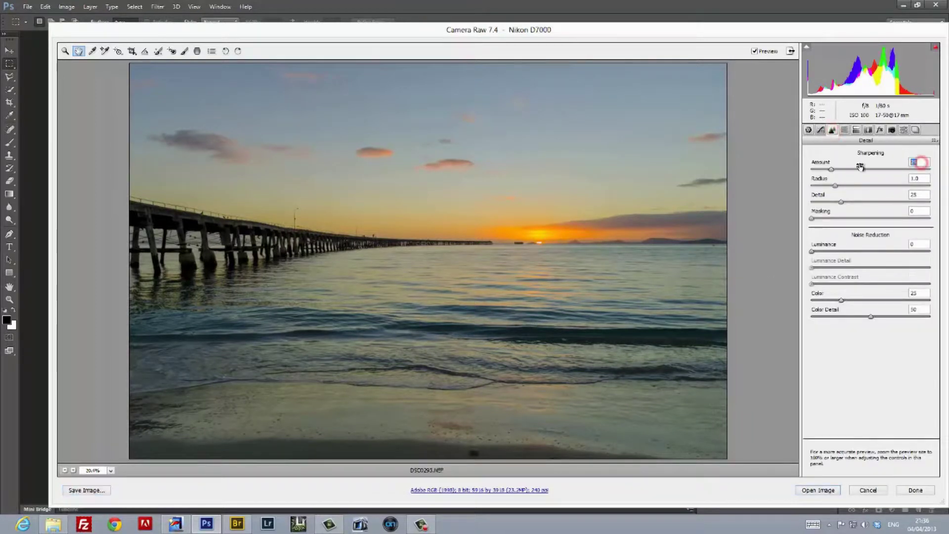
{"action": "type", "text": "100"}
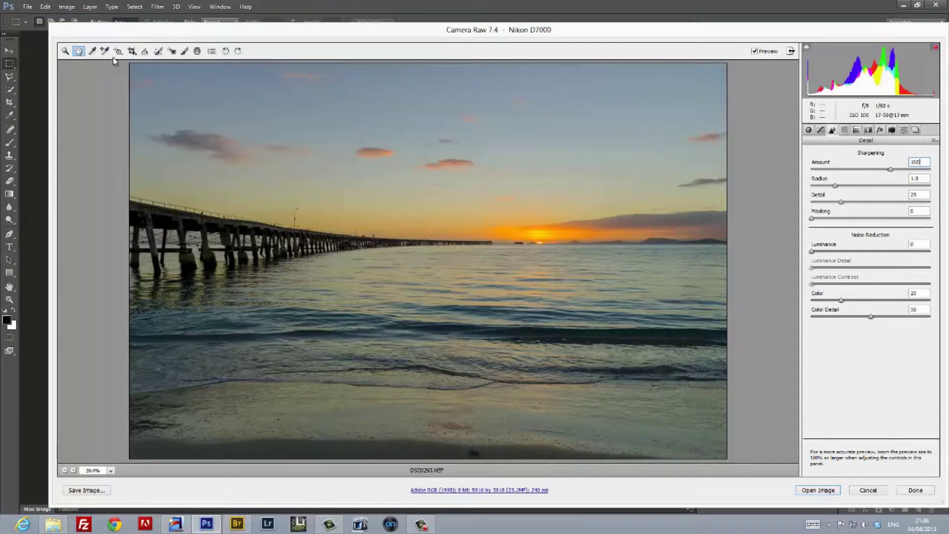
- Add a graduated filter from the top edge of the photo down to the horizon, with Temperature -10 and Exposure -0.33
{"action": "left_click", "coordinate": [197, 51]}
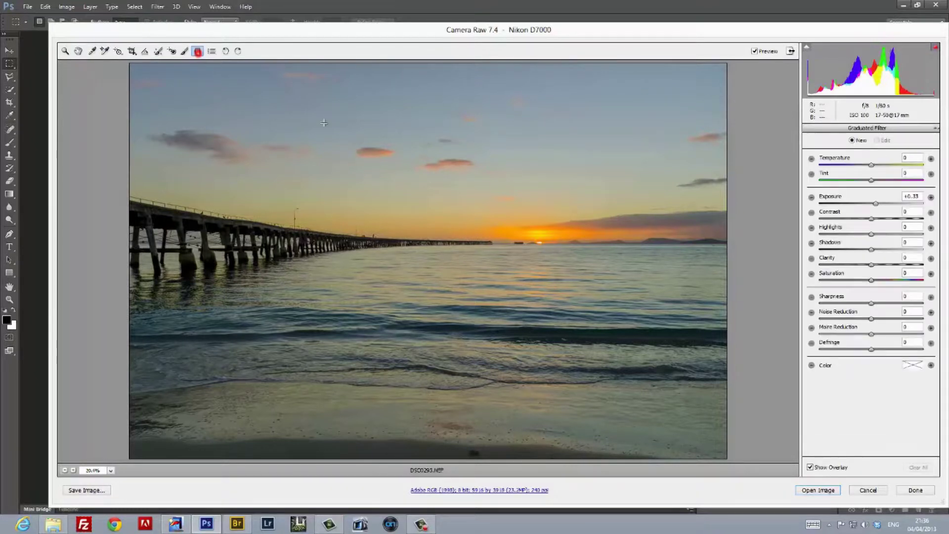
{"action": "left_click_drag", "start_coordinate": [425, 61], "coordinate": [424, 244]}
{"action": "left_click_drag", "start_coordinate": [890, 167], "coordinate": [867, 164]}
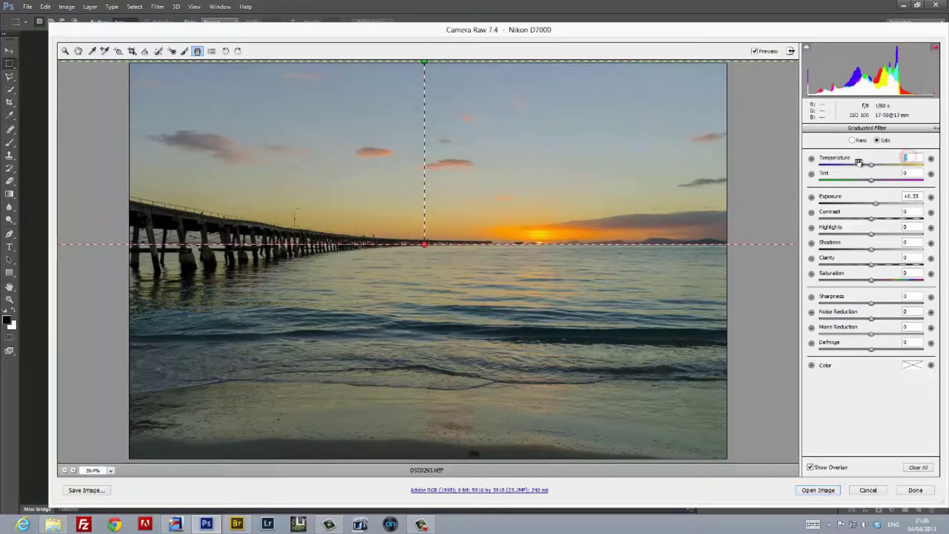
{"action": "left_click", "coordinate": [913, 196]}
{"action": "left_click_drag", "start_coordinate": [829, 192], "coordinate": [827, 191]}
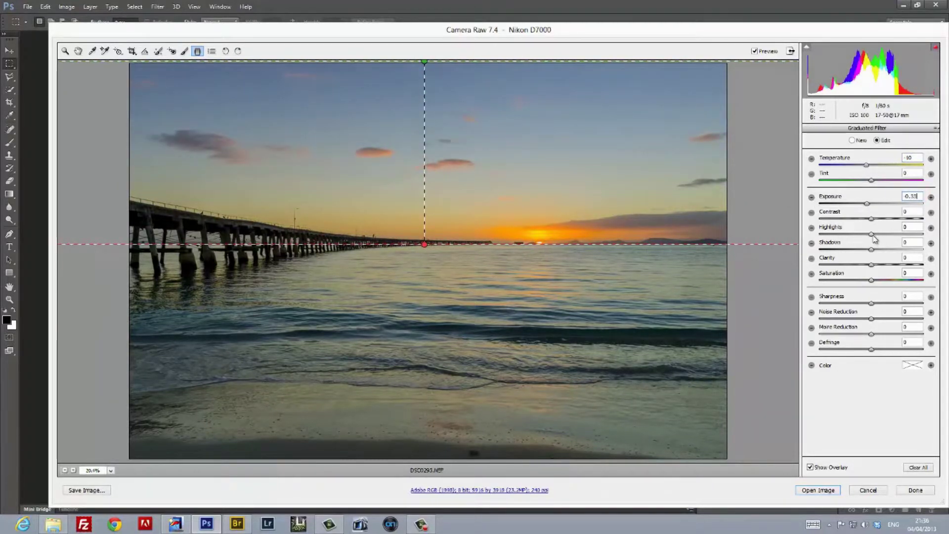
- Set the sky graduated filter's Highlights to -100, Clarity to 50 and Saturation to 25
{"action": "left_click_drag", "start_coordinate": [872, 235], "coordinate": [801, 234]}
{"action": "left_click", "coordinate": [910, 258]}
{"action": "type", "text": "50"}
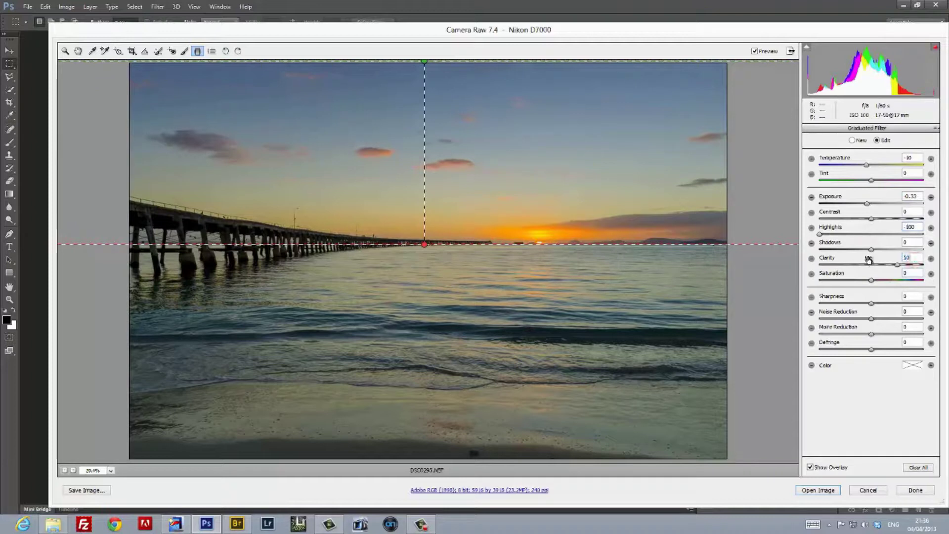
{"action": "key", "text": "Tab"}
{"action": "type", "text": "25"}
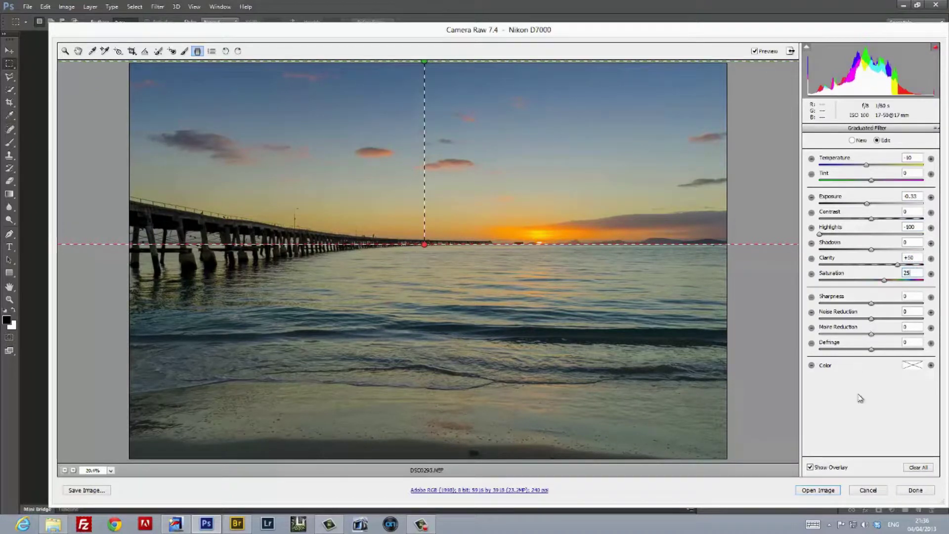
- Add a second graduated filter from the photo's bottom edge up to the horizon, with Exposure +0.33
{"action": "left_click_drag", "start_coordinate": [420, 461], "coordinate": [420, 246]}
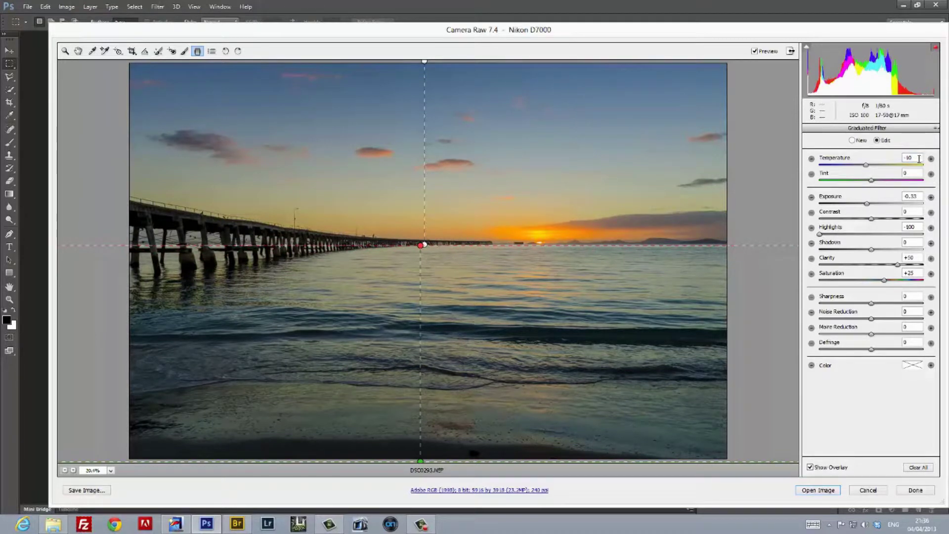
{"action": "left_click", "coordinate": [919, 197]}
{"action": "type", "text": "0.33"}
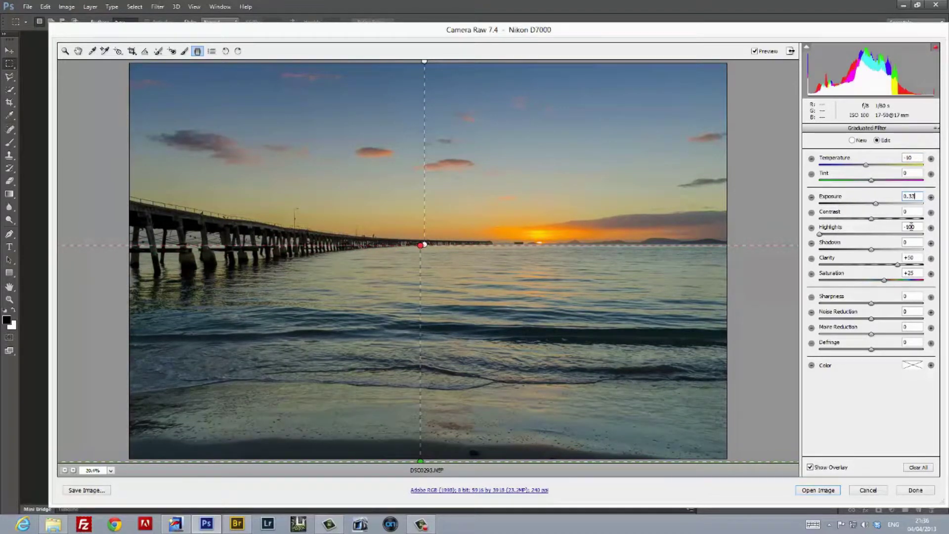
- Try the foreground graduated filter with Clarity at 0, then restore Clarity to 50
{"action": "key", "text": "Tab"}
{"action": "key", "text": "Tab"}
{"action": "key", "text": "Tab"}
{"action": "key", "text": "Tab"}
{"action": "type", "text": "0"}
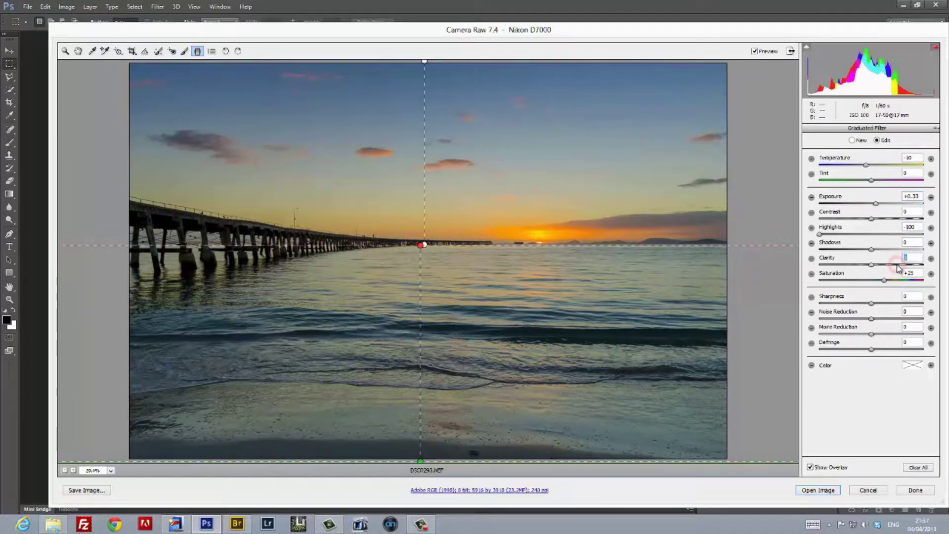
{"action": "left_click_drag", "start_coordinate": [871, 264], "coordinate": [898, 269]}
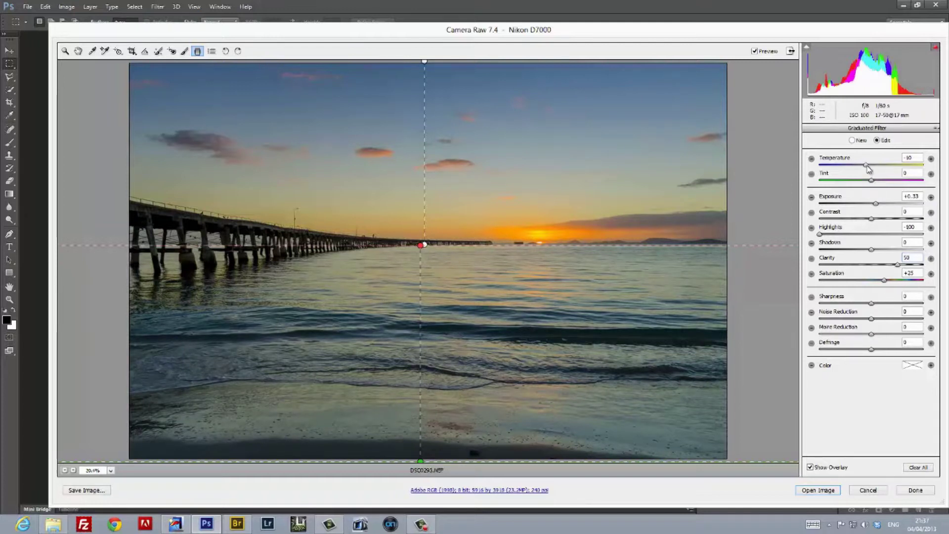
- Set the foreground graduated filter's Temperature to -20 and leave the filter tool
{"action": "left_click_drag", "start_coordinate": [866, 166], "coordinate": [863, 170]}
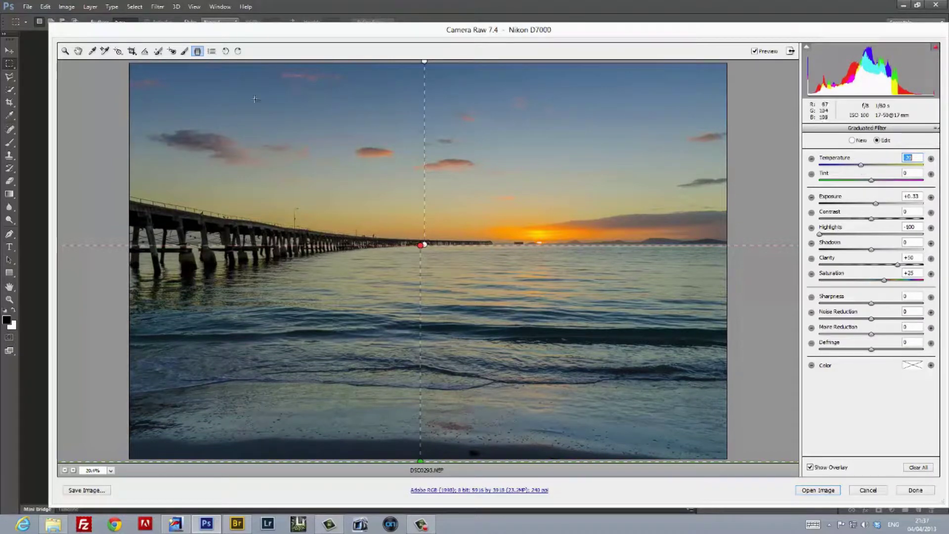
{"action": "key", "text": "h"}
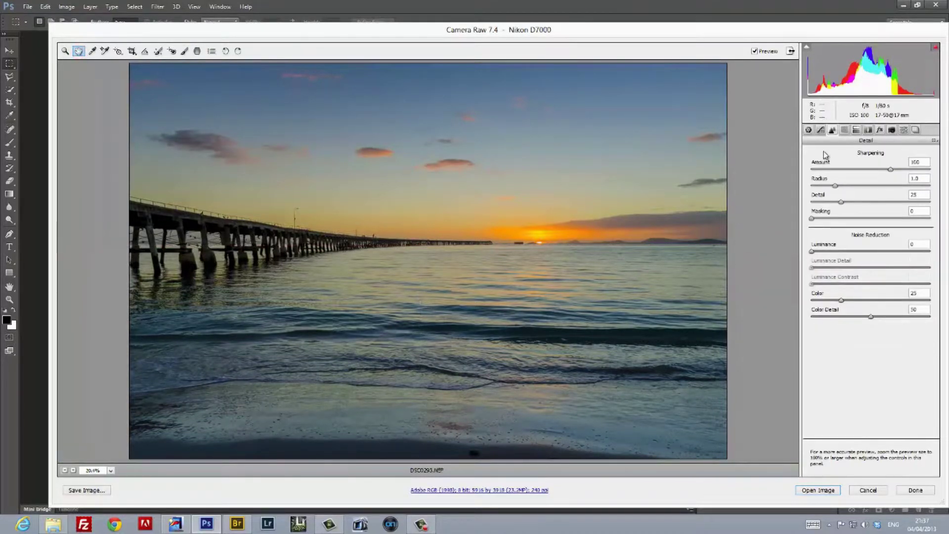
- Save the image as a maximum-quality JPEG with "Exposure 0.50" added to the document name
{"action": "left_click", "coordinate": [809, 130]}
{"action": "left_click", "coordinate": [110, 490]}
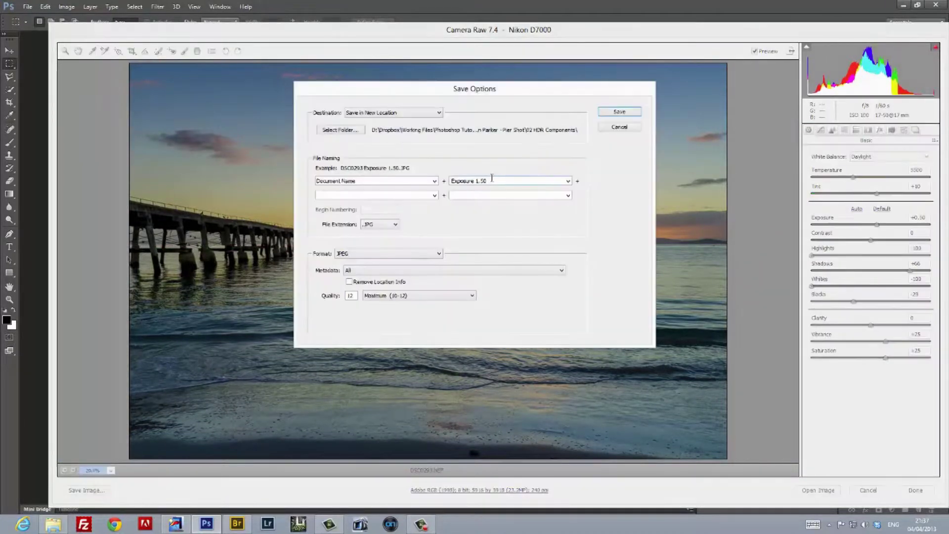
{"action": "key", "text": "Return"}
- Set Exposure to +1.00 and save another JPEG with the name suffix "Exposure 1.00"
{"action": "left_click", "coordinate": [917, 217]}
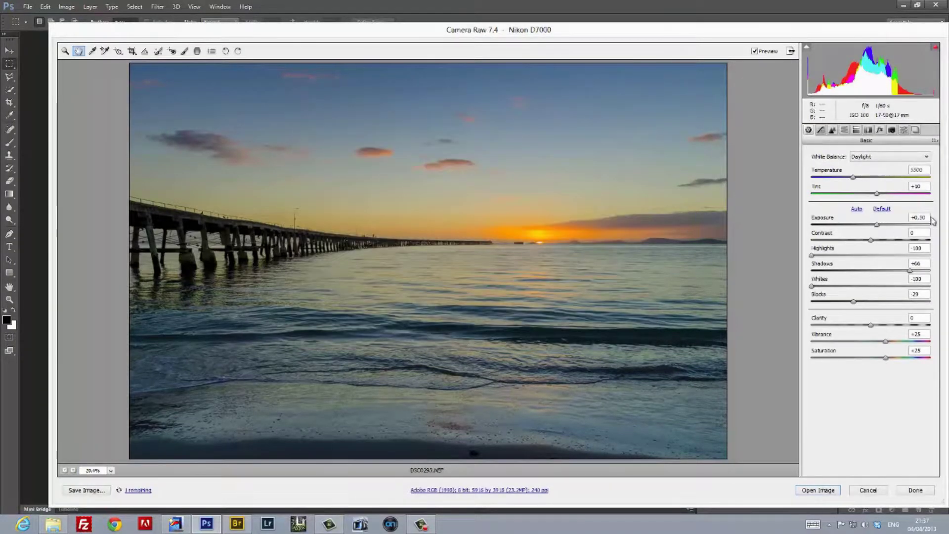
{"action": "type", "text": "1."}
{"action": "left_click", "coordinate": [86, 489]}
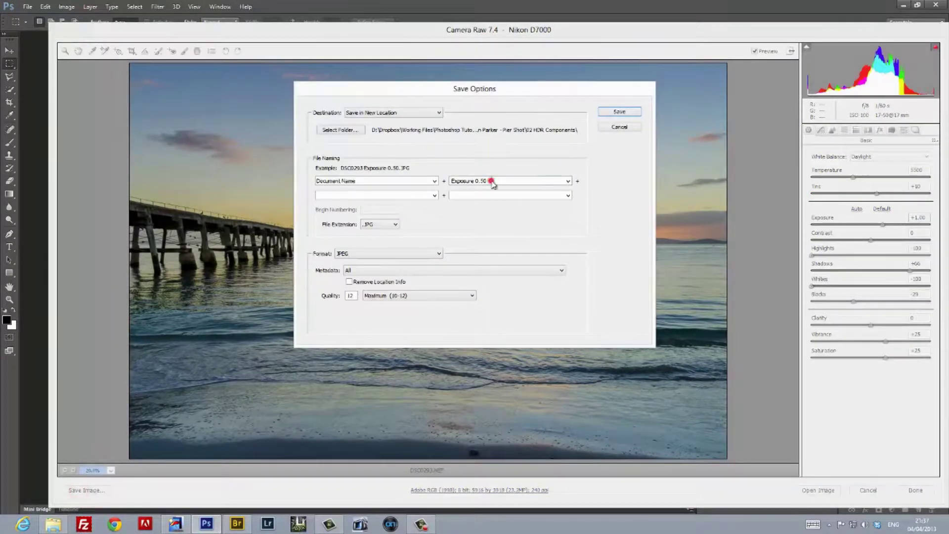
{"action": "type", "text": "1.00"}
{"action": "key", "text": "Return"}
- Set Exposure to +1.50 and save another JPEG with the name suffix "Exposure 1.50"
{"action": "left_click", "coordinate": [917, 217]}
{"action": "type", "text": "1.5"}
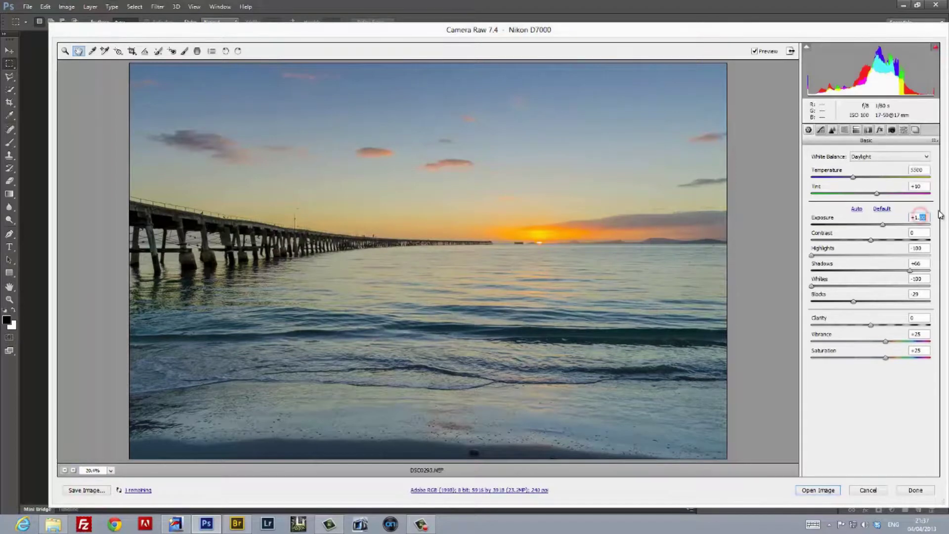
{"action": "left_click", "coordinate": [86, 490]}
{"action": "left_click_drag", "start_coordinate": [481, 181], "coordinate": [503, 190]}
{"action": "type", "text": "50"}
{"action": "key", "text": "Return"}
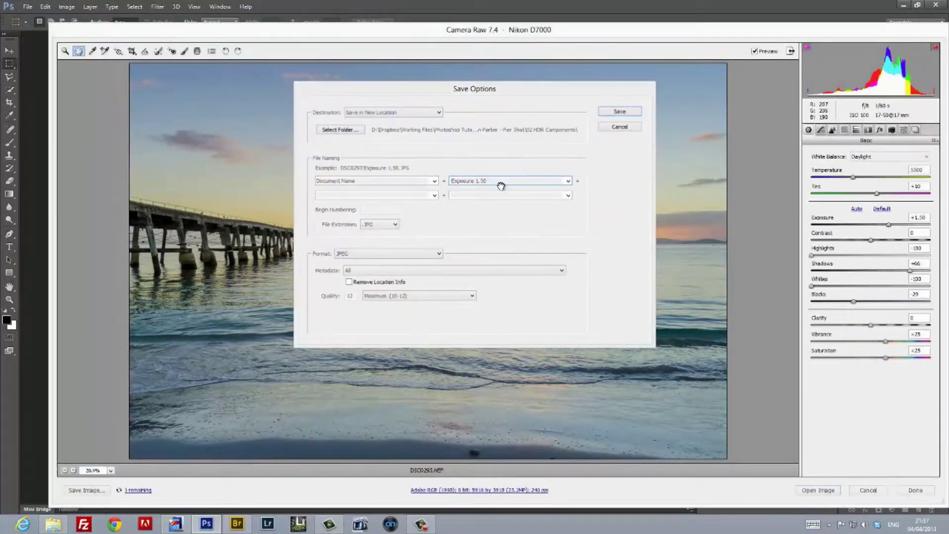
- Set Exposure to 0.00 and save another JPEG with the name suffix "Exposure 0.00"
{"action": "left_click_drag", "start_coordinate": [928, 218], "coordinate": [723, 225]}
{"action": "type", "text": "0"}
{"action": "left_click", "coordinate": [94, 490]}
{"action": "left_click", "coordinate": [492, 179]}
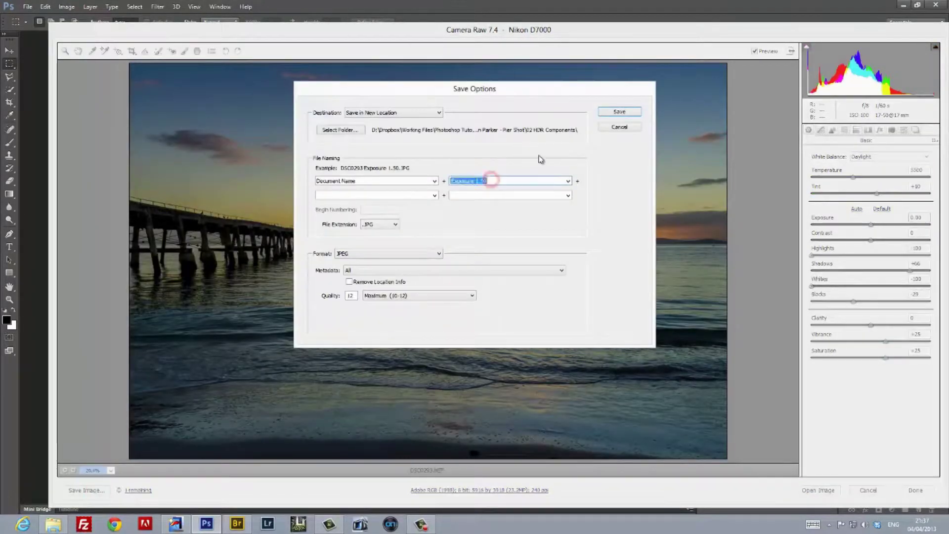
{"action": "key", "text": "End"}
{"action": "key", "text": "shift+Left"}
{"action": "key", "text": "shift+Left"}
{"action": "key", "text": "shift+Left"}
{"action": "key", "text": "shift+Left"}
{"action": "type", "text": "0.00"}
{"action": "key", "text": "Return"}
- Set Exposure to -0.50, save a JPEG with the name suffix "Exposure -0.50", and close Camera Raw without keeping changes
{"action": "left_click_drag", "start_coordinate": [923, 216], "coordinate": [881, 232]}
{"action": "type", "text": "-0.5"}
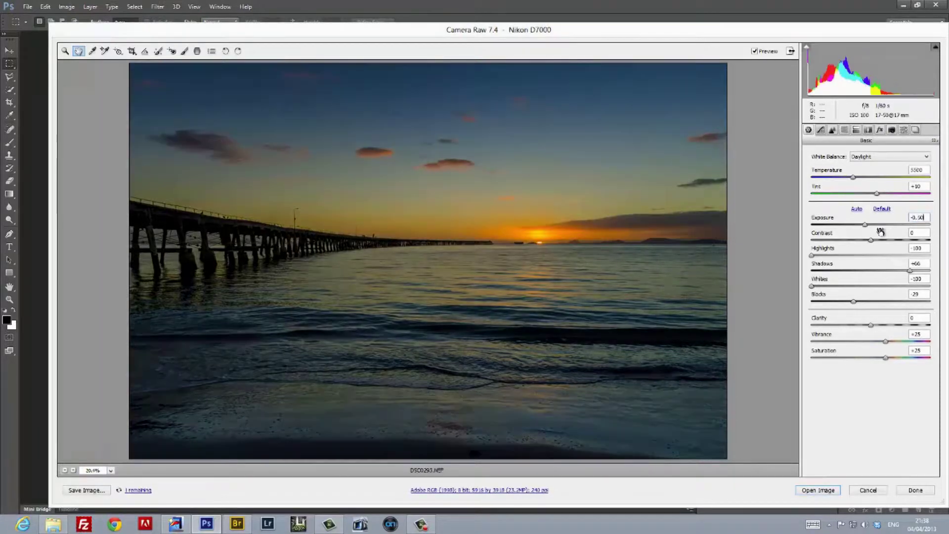
{"action": "left_click", "coordinate": [87, 490]}
{"action": "left_click_drag", "start_coordinate": [481, 181], "coordinate": [498, 193]}
{"action": "type", "text": "50"}
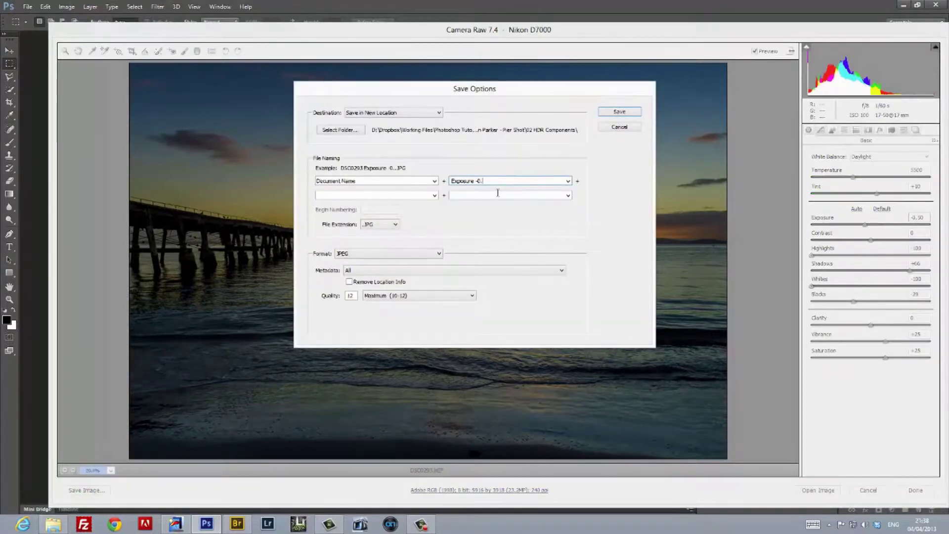
{"action": "key", "text": "Return"}
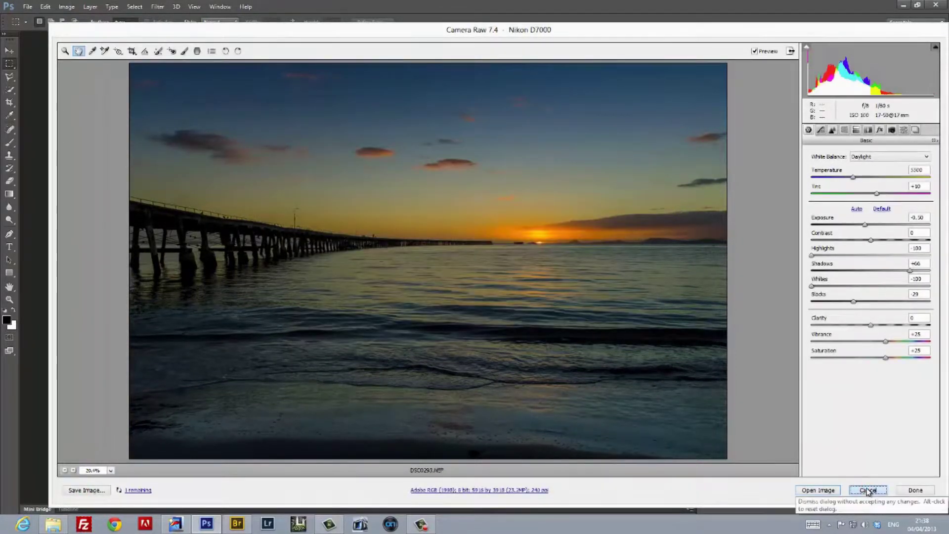
{"action": "left_click", "coordinate": [869, 490]}
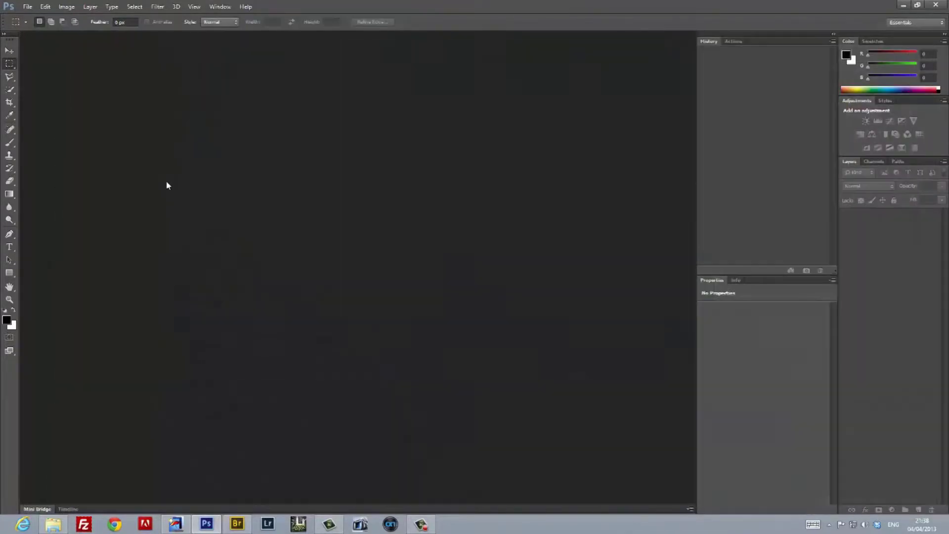
- Switch to Photomatix Pro and load all the exposure JPEGs from the 02 HDR Components folder as bracketed photos
{"action": "left_click", "coordinate": [187, 522]}
{"action": "left_click", "coordinate": [78, 64]}
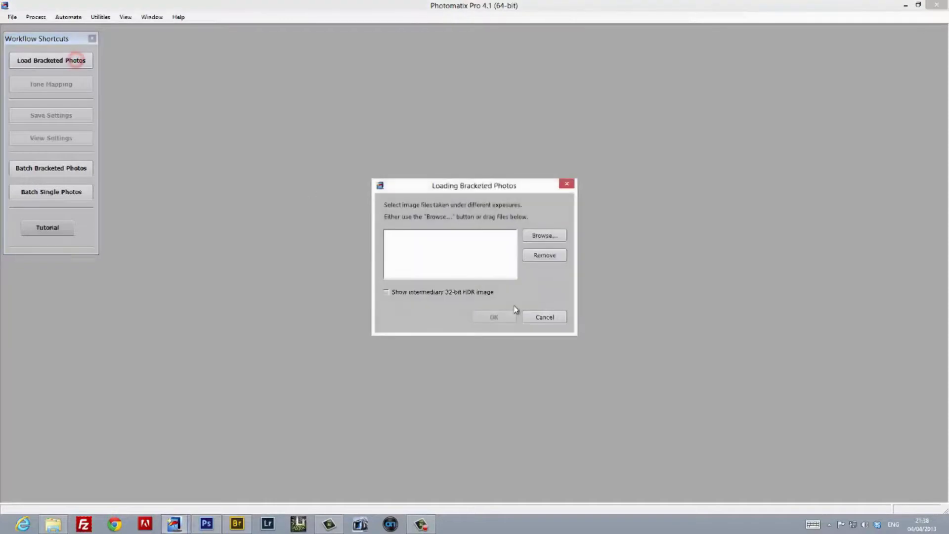
{"action": "left_click", "coordinate": [545, 235]}
{"action": "left_click", "coordinate": [212, 144]}
{"action": "key", "text": "ctrl+a"}
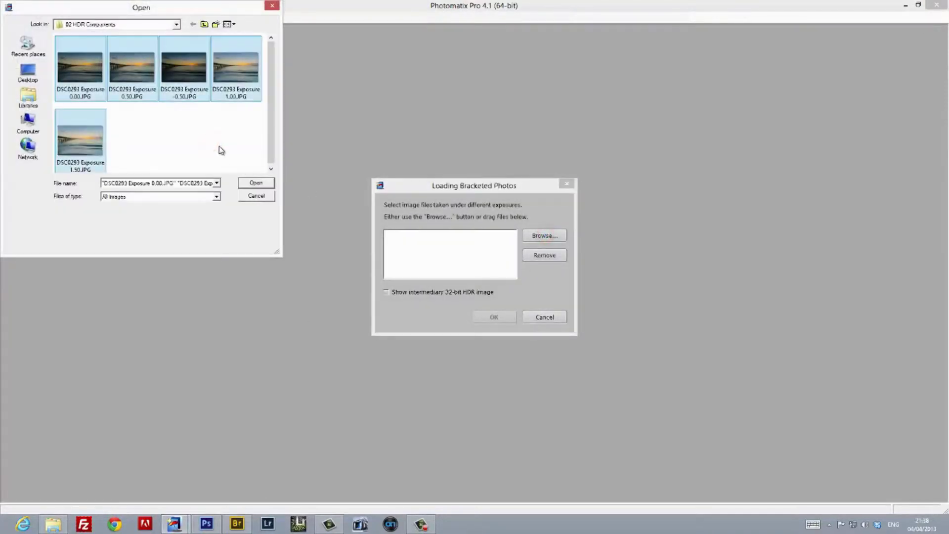
{"action": "left_click", "coordinate": [253, 183]}
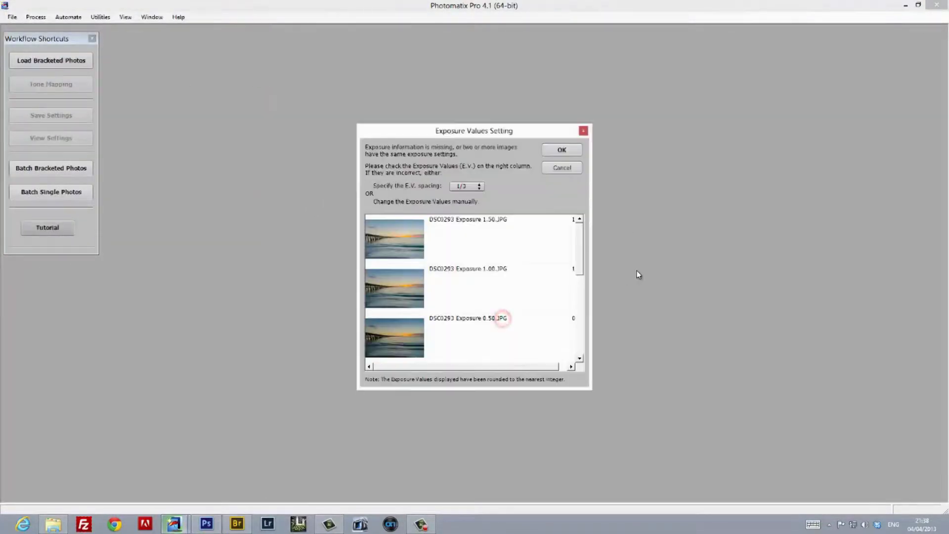
- Set the E.V. spacing to 1/2 and accept the preprocessing options with only chromatic aberration reduction enabled
{"action": "left_click", "coordinate": [478, 186]}
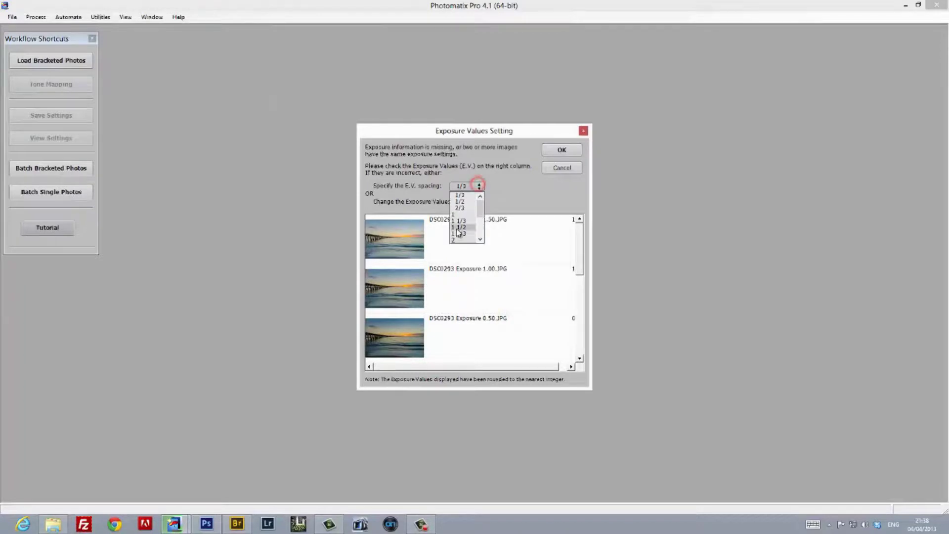
{"action": "left_click", "coordinate": [470, 201]}
{"action": "left_click", "coordinate": [575, 151]}
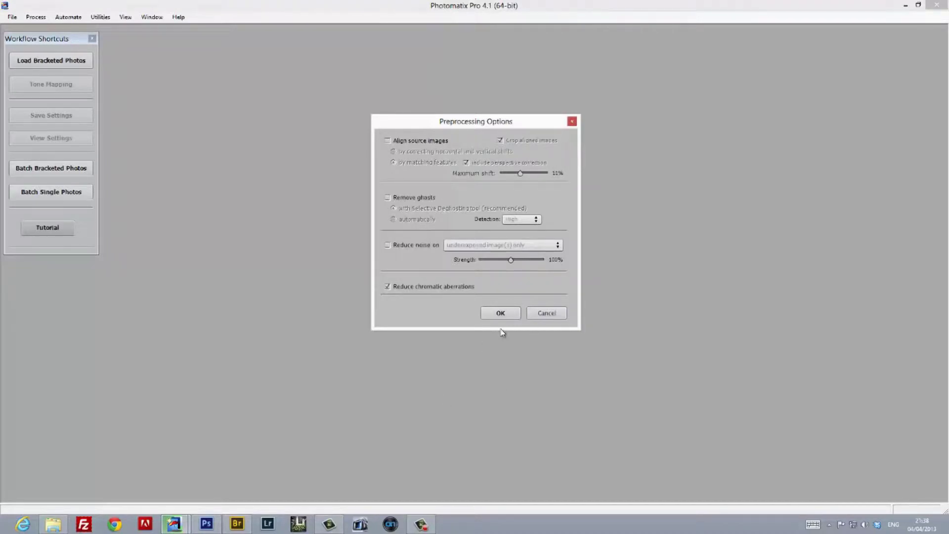
{"action": "left_click", "coordinate": [508, 314]}
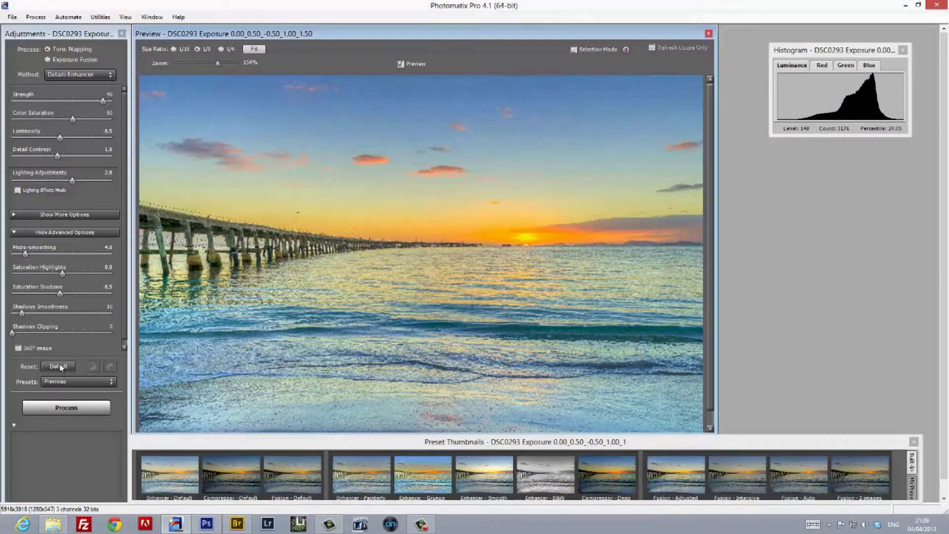
- Reset the tone mapping to its defaults with Strength at 90, Color Saturation at 50 and Luminosity at -2.0
{"action": "left_click", "coordinate": [60, 367]}
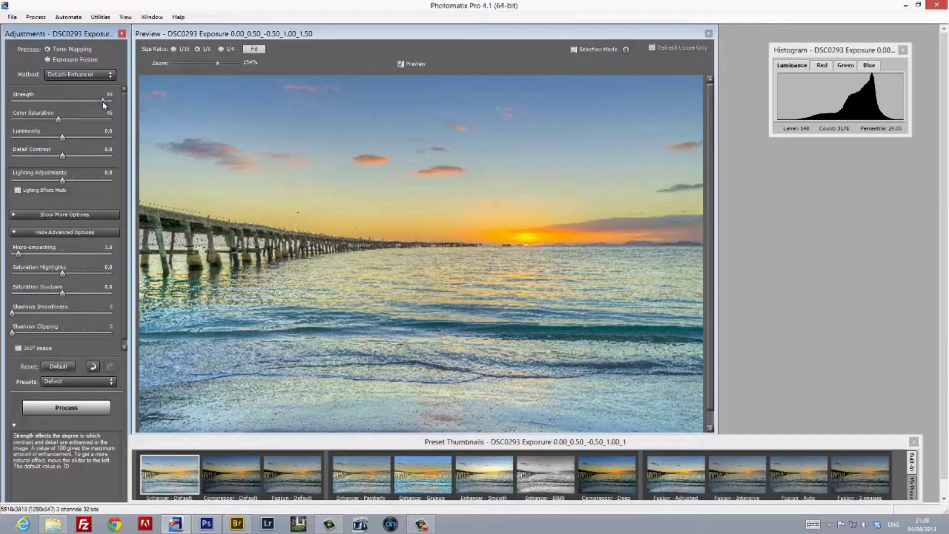
{"action": "left_click_drag", "start_coordinate": [104, 105], "coordinate": [103, 121]}
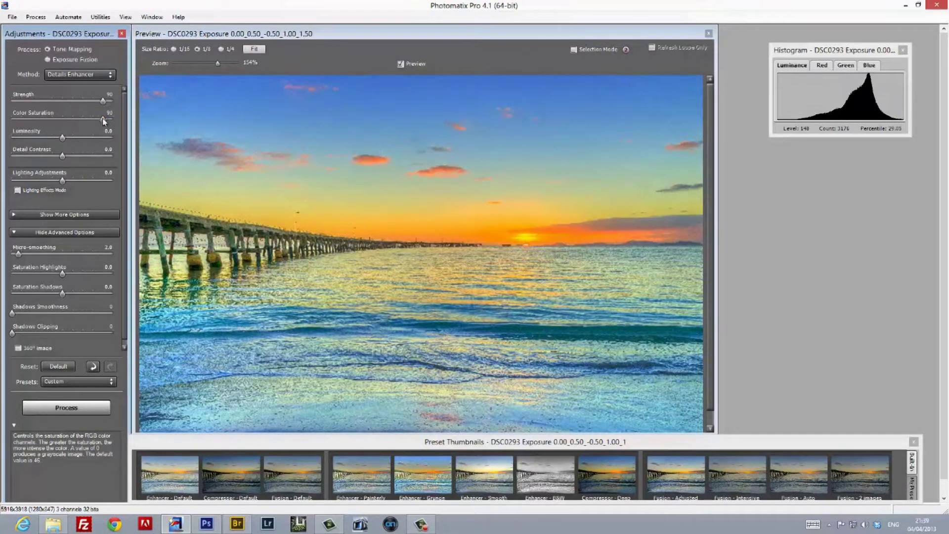
{"action": "left_click_drag", "start_coordinate": [44, 123], "coordinate": [43, 124]}
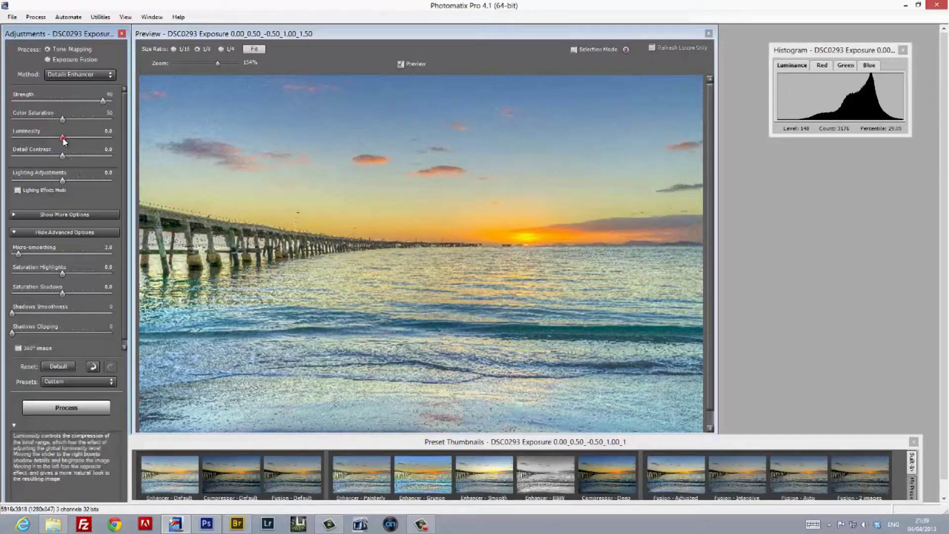
{"action": "left_click_drag", "start_coordinate": [125, 137], "coordinate": [65, 144]}
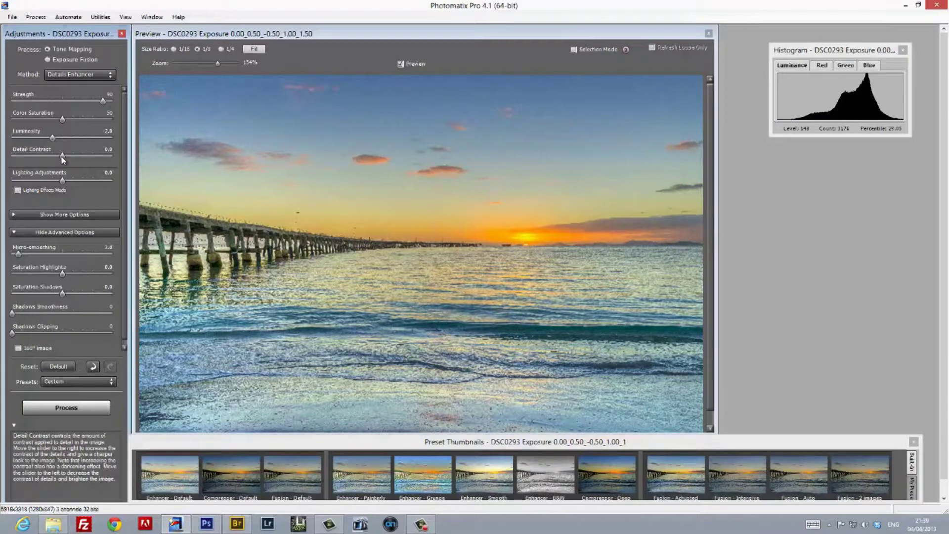
- Set Lighting Adjustments to 1.0 and Saturation Highlights and Saturation Shadows to -2.0, and process the tone-mapped image
{"action": "mouse_move", "coordinate": [63, 157]}
{"action": "left_mouse_down"}
{"action": "mouse_move", "coordinate": [116, 151]}
{"action": "mouse_move", "coordinate": [35, 161]}
{"action": "mouse_move", "coordinate": [63, 159]}
{"action": "left_mouse_up"}
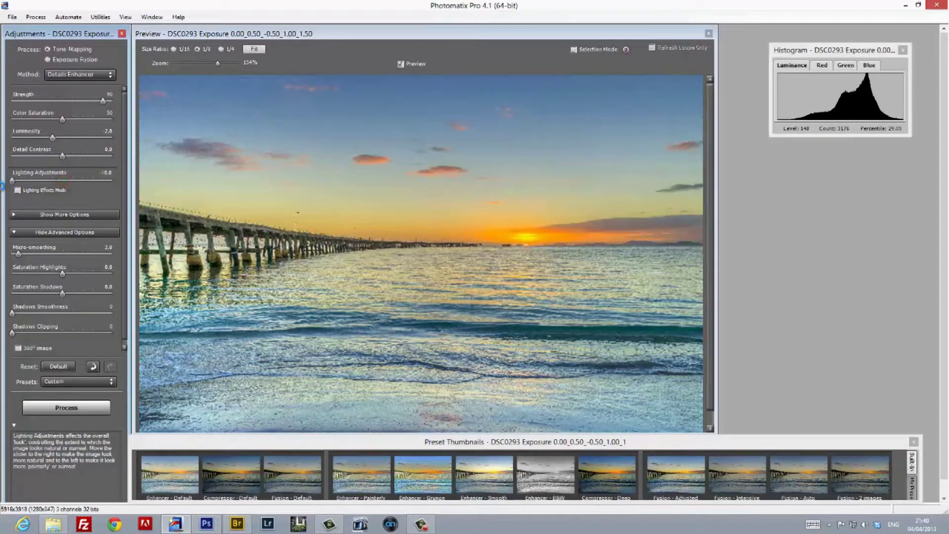
{"action": "left_click_drag", "start_coordinate": [120, 181], "coordinate": [71, 185]}
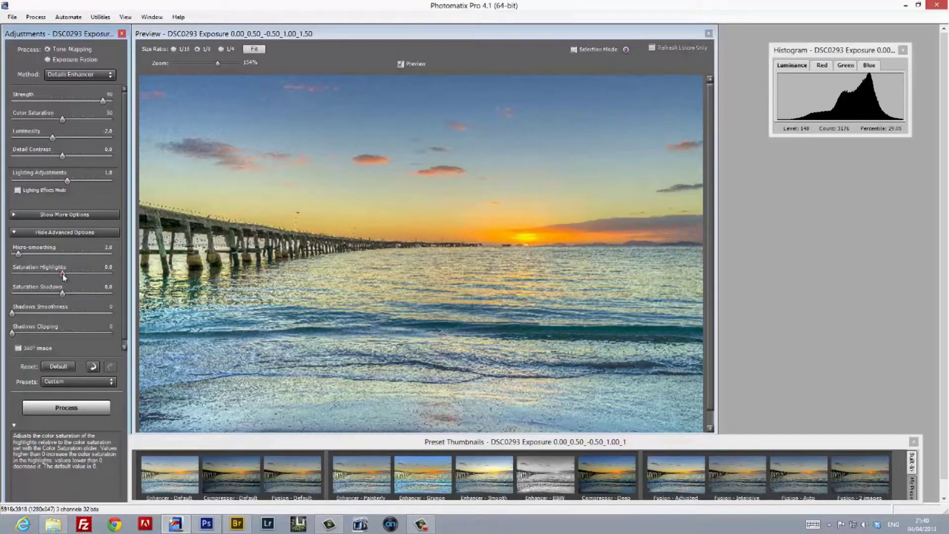
{"action": "left_click_drag", "start_coordinate": [63, 277], "coordinate": [51, 295]}
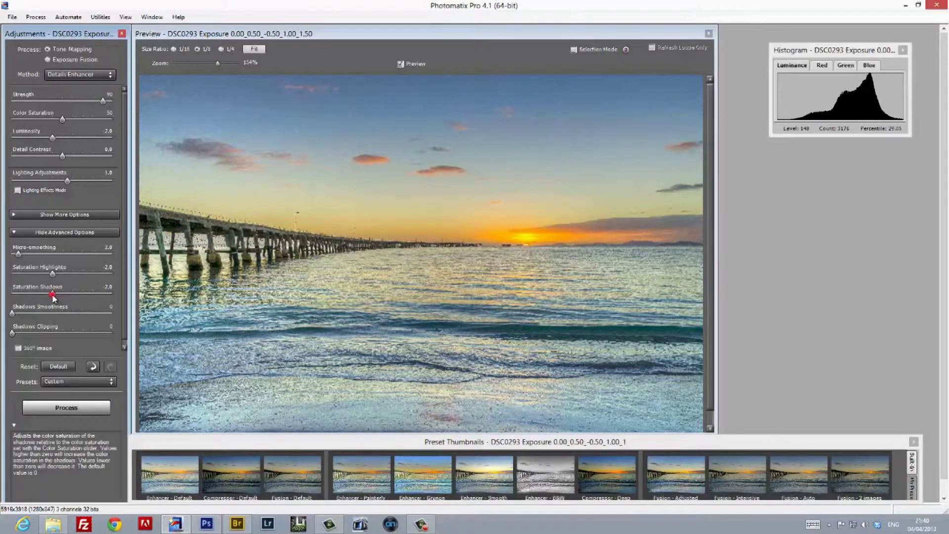
{"action": "left_click", "coordinate": [74, 410]}
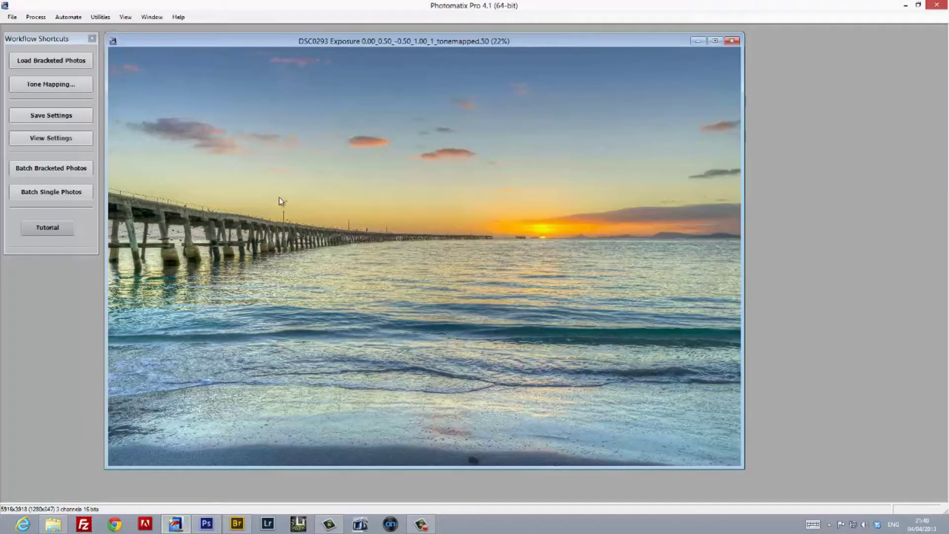
- Save the result as the JPEG "DSC0293 tonemapped" in the 03 HDR Tonemapped Image folder, and close the image and minimize Photomatix
{"action": "left_click", "coordinate": [11, 16]}
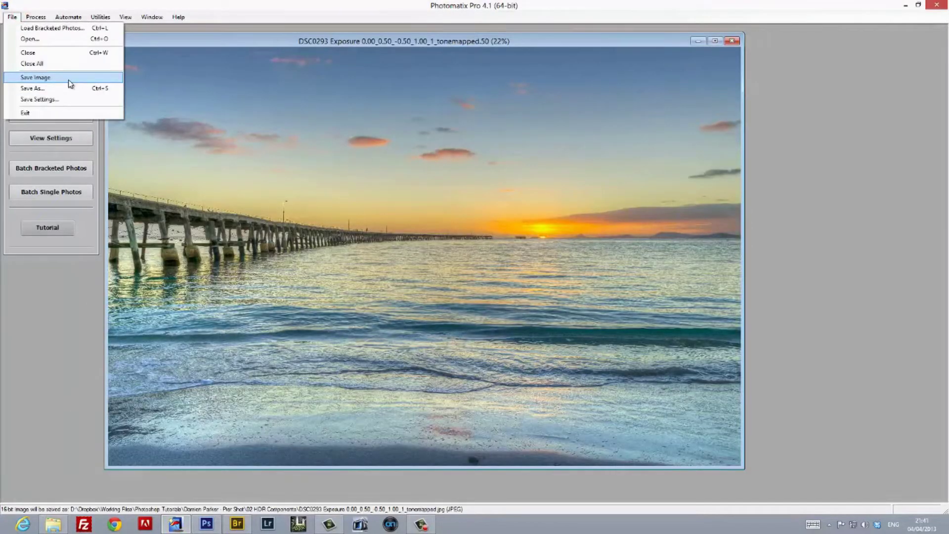
{"action": "left_click", "coordinate": [69, 81]}
{"action": "left_click", "coordinate": [94, 71]}
{"action": "double_click", "coordinate": [102, 68]}
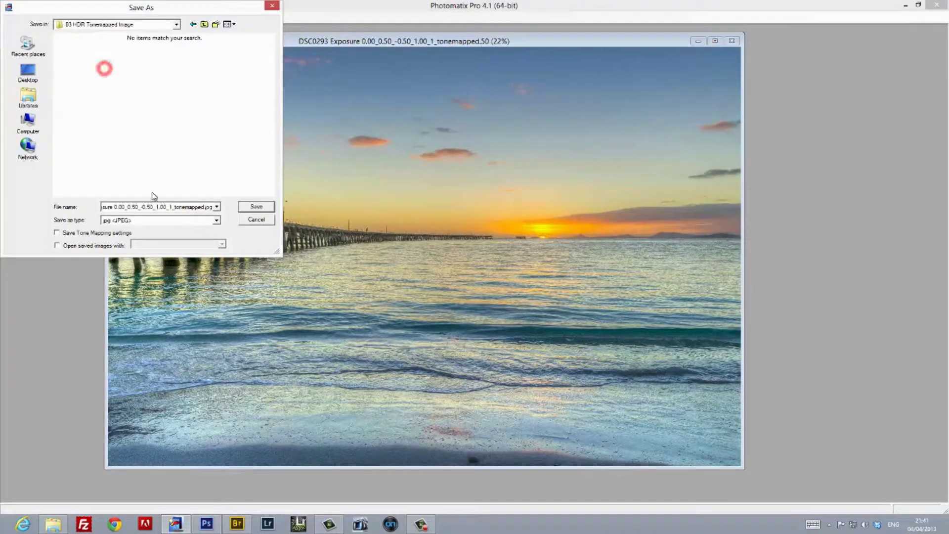
{"action": "key", "text": "Return"}
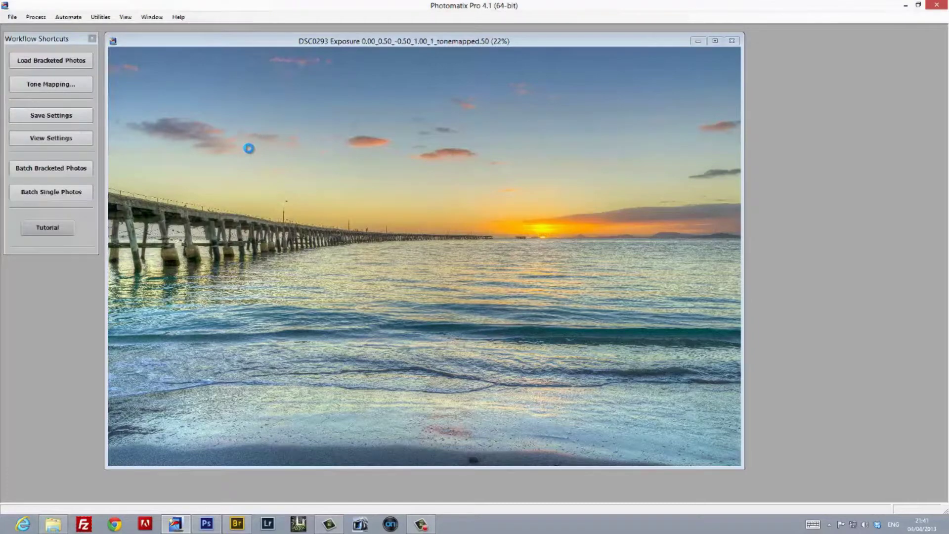
{"action": "left_click", "coordinate": [732, 41]}
{"action": "left_click", "coordinate": [906, 7]}
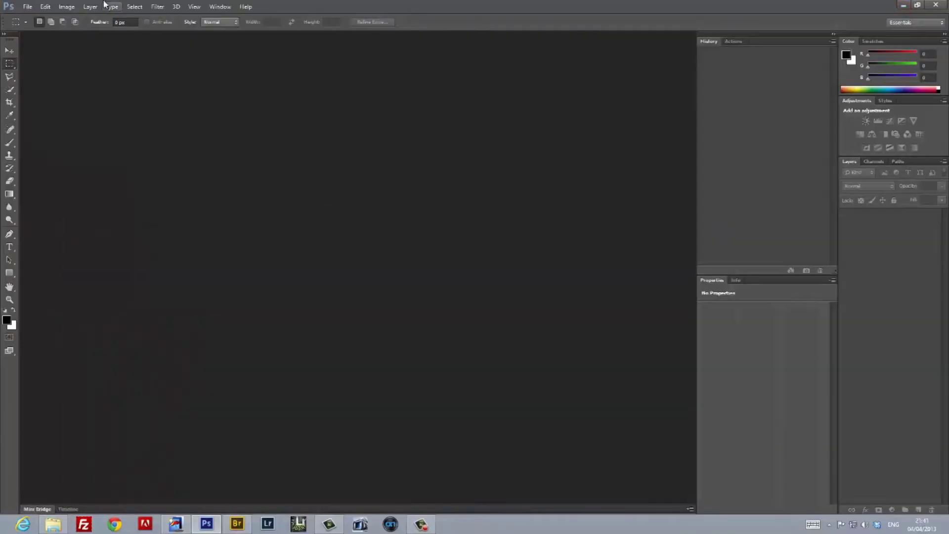
- Open DSC0293 tonemapped.jpg from the 03 HDR Tonemapped Image folder in Photoshop
{"action": "left_click", "coordinate": [27, 6]}
{"action": "left_click", "coordinate": [111, 25]}
{"action": "left_click", "coordinate": [536, 119]}
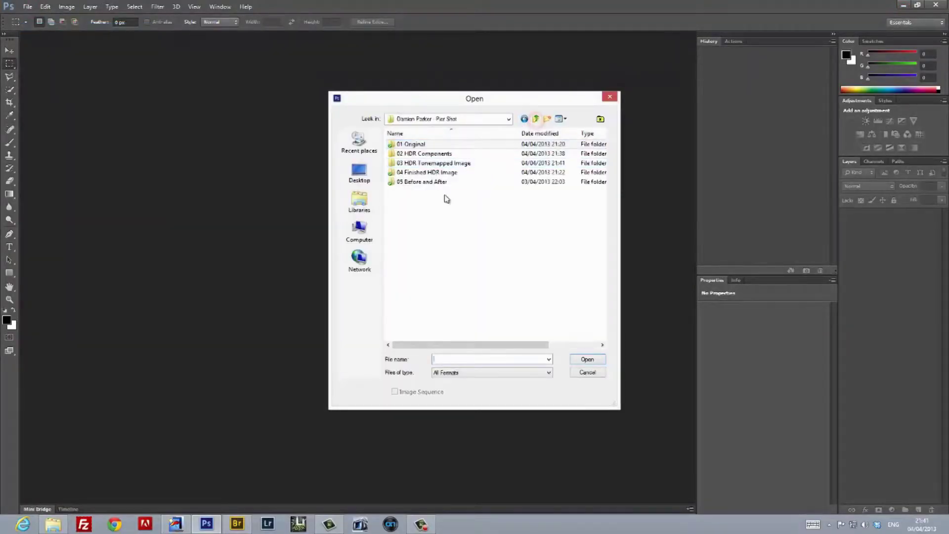
{"action": "double_click", "coordinate": [447, 163]}
{"action": "double_click", "coordinate": [407, 143]}
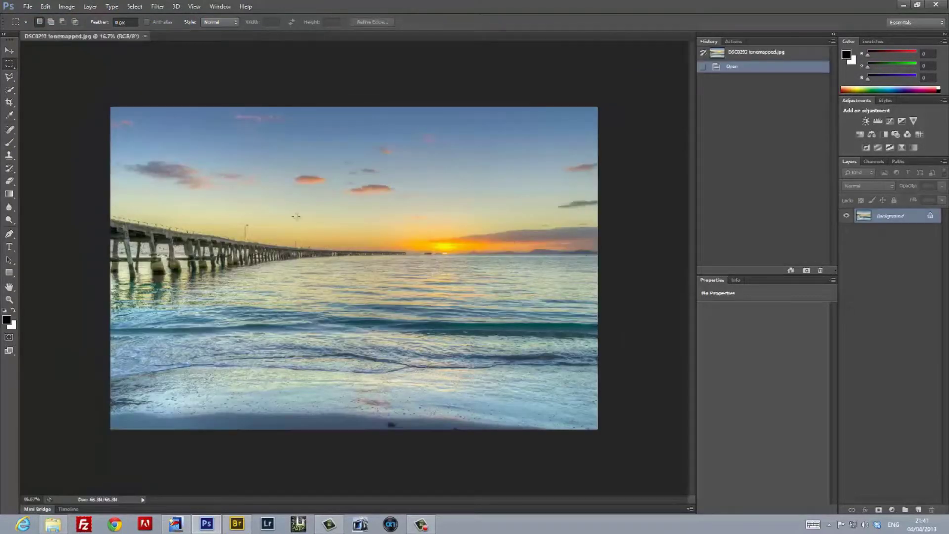
- Open DSC0293 Exposure 0.50.JPG from the 02 HDR Components folder and copy its whole canvas
{"action": "left_click", "coordinate": [32, 8]}
{"action": "left_click", "coordinate": [50, 26]}
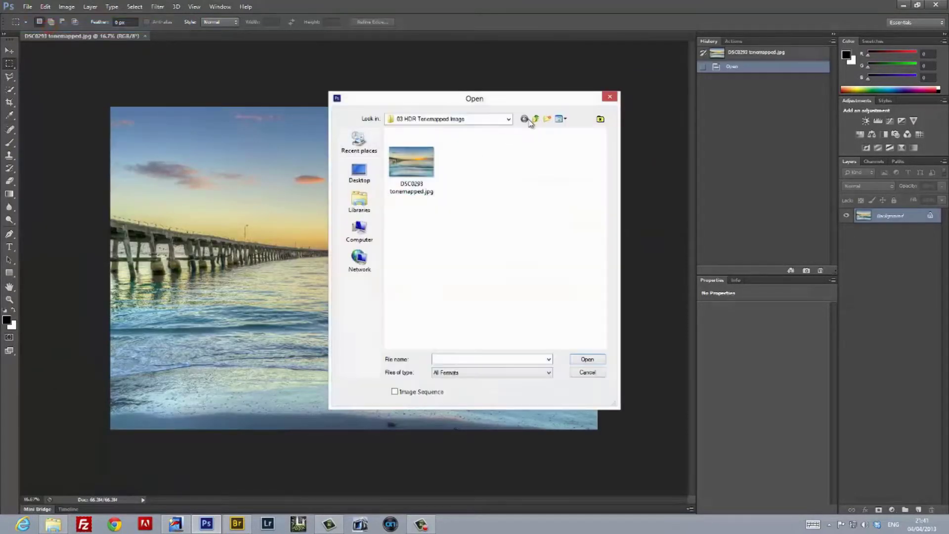
{"action": "left_click", "coordinate": [536, 119]}
{"action": "double_click", "coordinate": [424, 153]}
{"action": "double_click", "coordinate": [463, 177]}
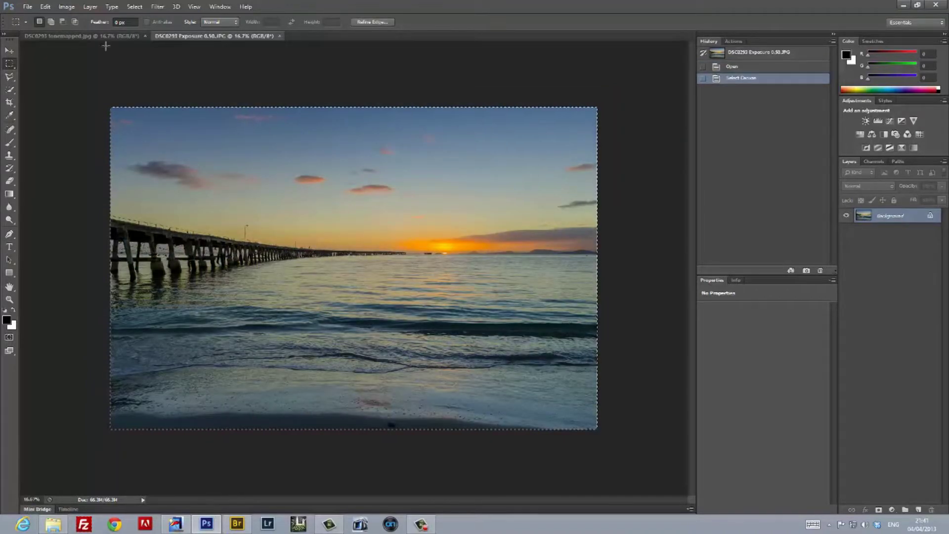
- Paste the copied exposure into the tonemapped document and name the new layer "Centre Component"
{"action": "left_click", "coordinate": [104, 36]}
{"action": "key", "text": "ctrl+v"}
{"action": "double_click", "coordinate": [888, 215]}
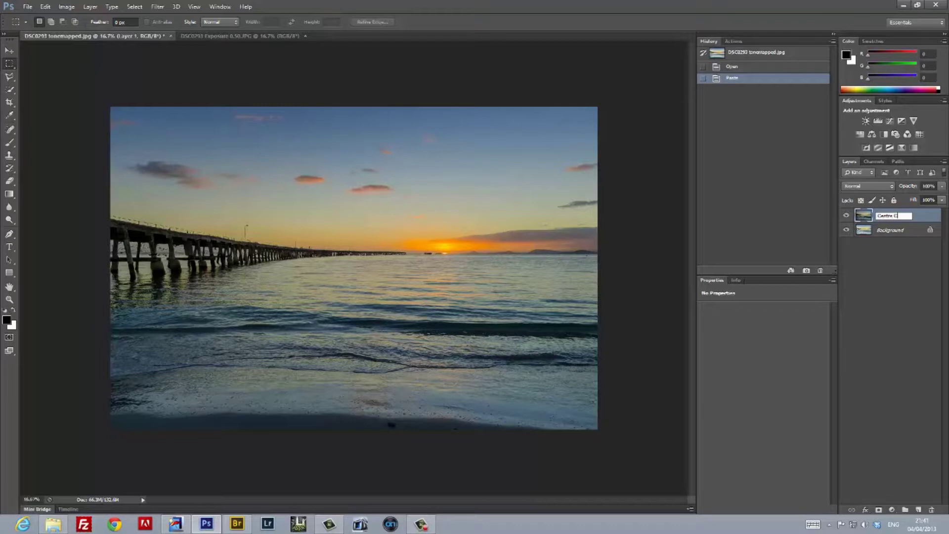
{"action": "type", "text": "Centre Component"}
{"action": "key", "text": "Return"}
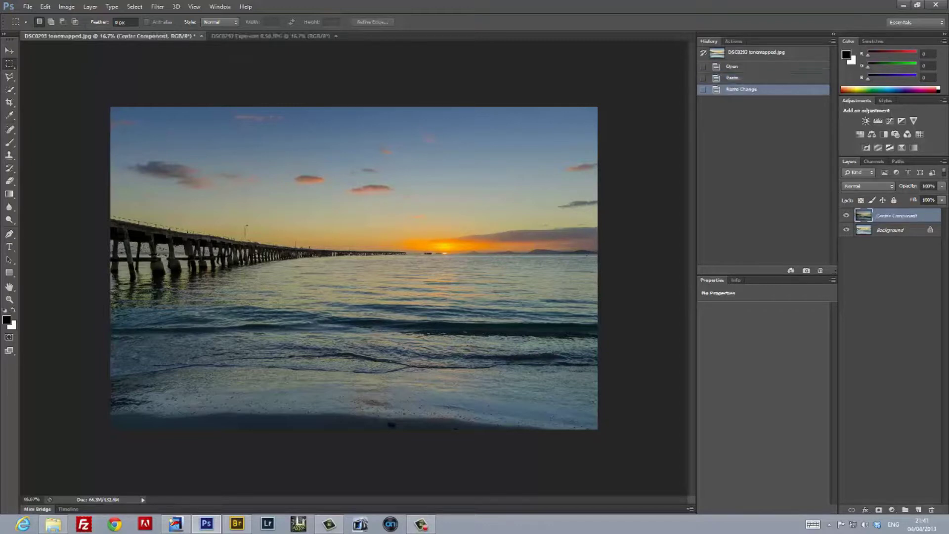
- Close the DSC0293 Exposure 0.50.JPG document
{"action": "left_click", "coordinate": [261, 38]}
{"action": "key", "text": "ctrl+a"}
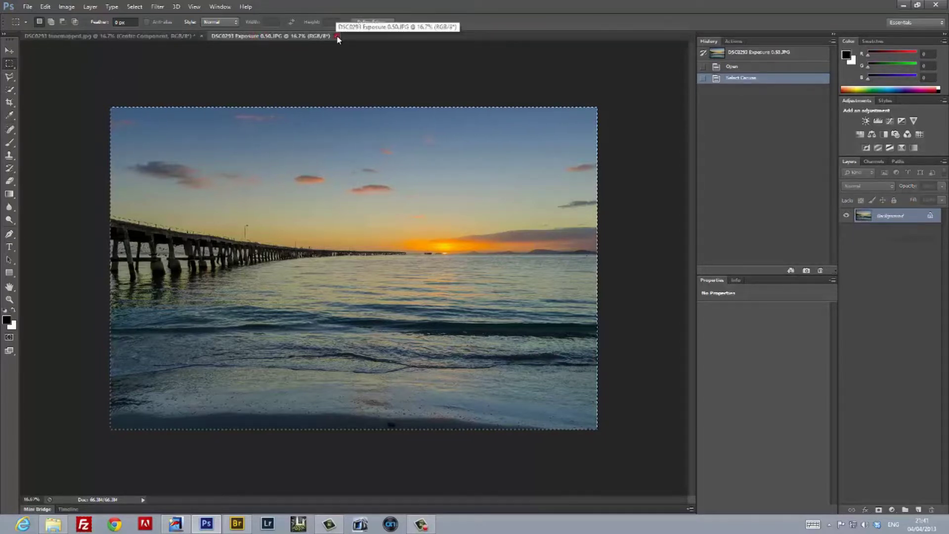
{"action": "left_click", "coordinate": [336, 36]}
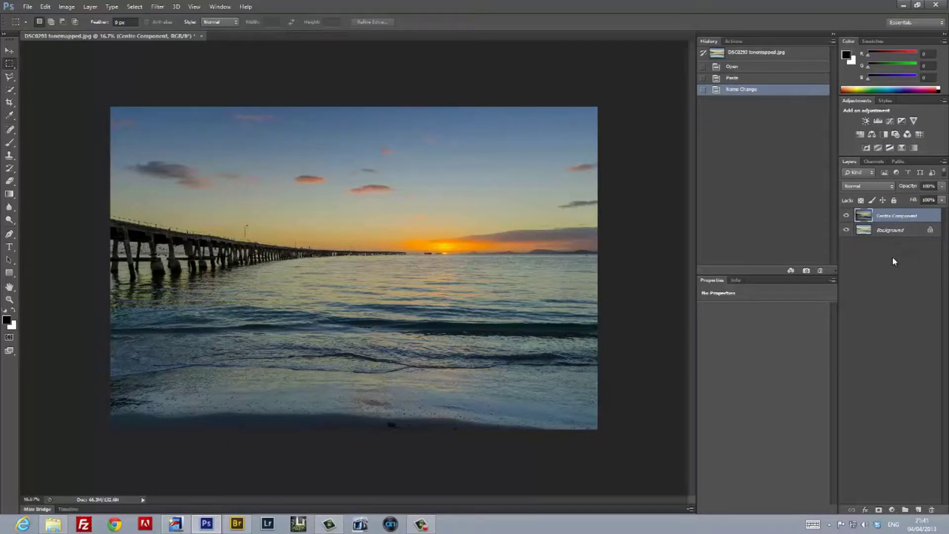
- Hide the Centre Component layer and open the Background layer in the Color Efex Pro 4 filter
{"action": "left_click", "coordinate": [847, 216]}
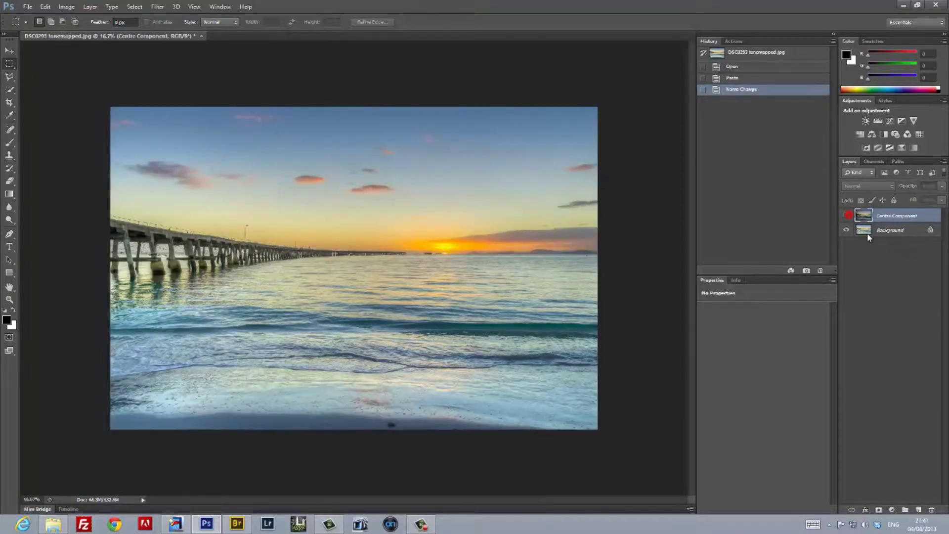
{"action": "left_click", "coordinate": [891, 230]}
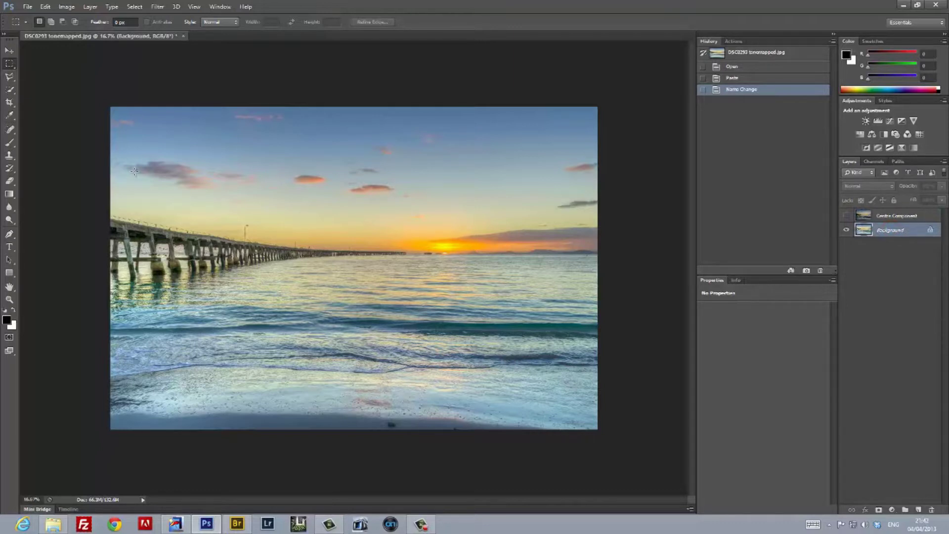
{"action": "left_click", "coordinate": [157, 6]}
{"action": "mouse_move", "coordinate": [178, 221]}
{"action": "left_click", "coordinate": [308, 228]}
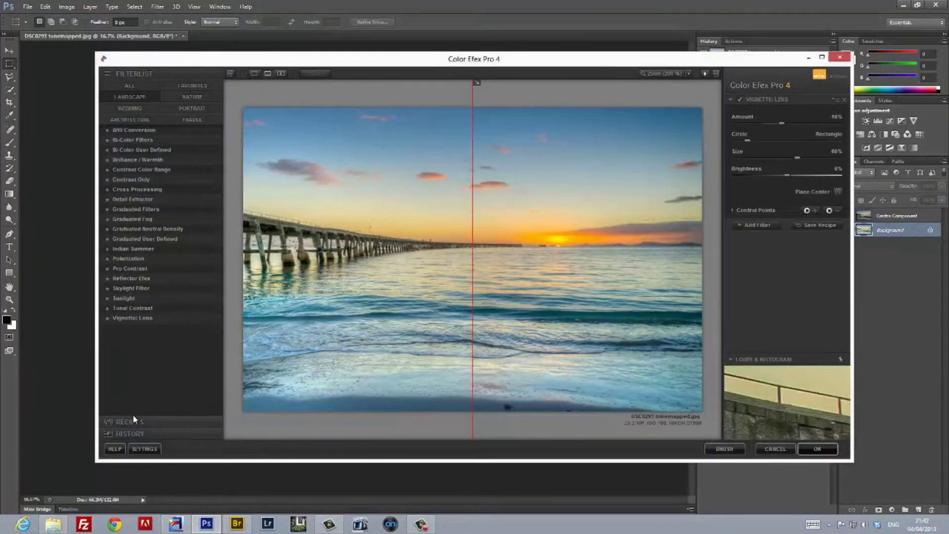
- Load the custom recipe The Pier at Sunset and move the split preview line to the image's left edge
{"action": "left_click", "coordinate": [131, 418]}
{"action": "left_click", "coordinate": [166, 117]}
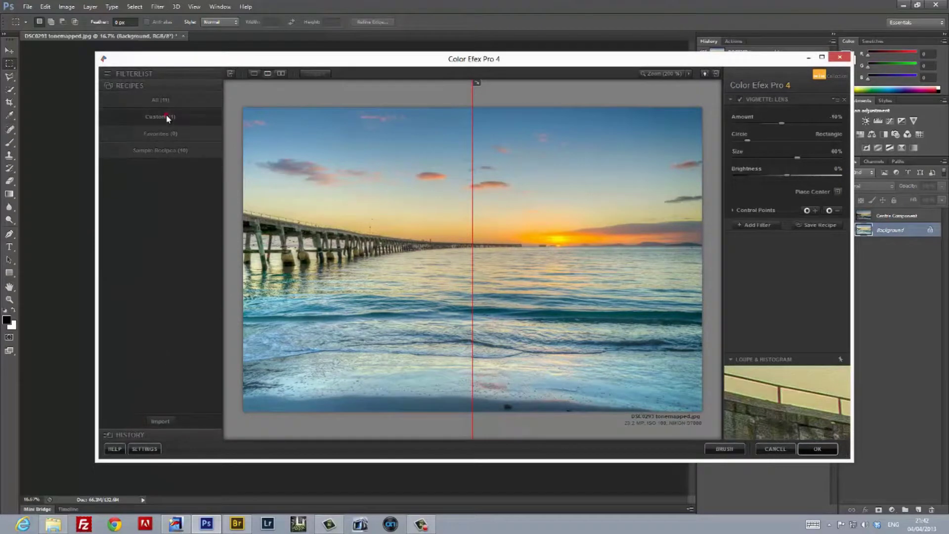
{"action": "left_click", "coordinate": [151, 143]}
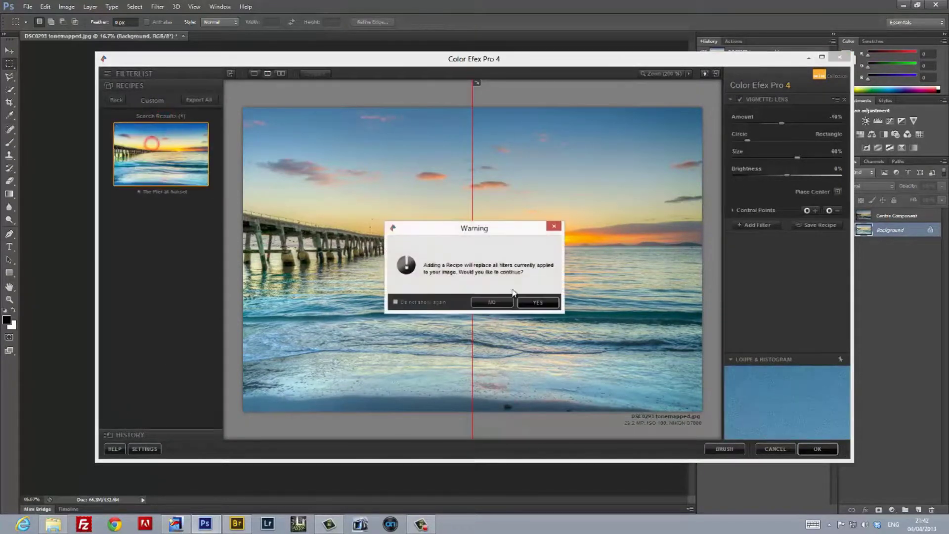
{"action": "left_click", "coordinate": [539, 302]}
{"action": "left_click_drag", "start_coordinate": [472, 171], "coordinate": [243, 178]}
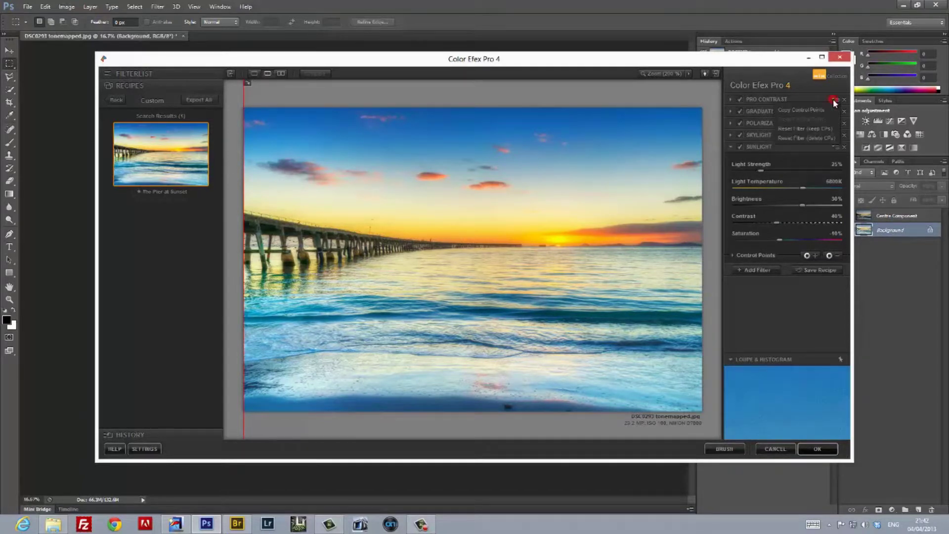
- Check the recipe's filter settings, lower the Sunlight filter's Light Strength to about 5%, and apply the result to the image
{"action": "left_click", "coordinate": [809, 100]}
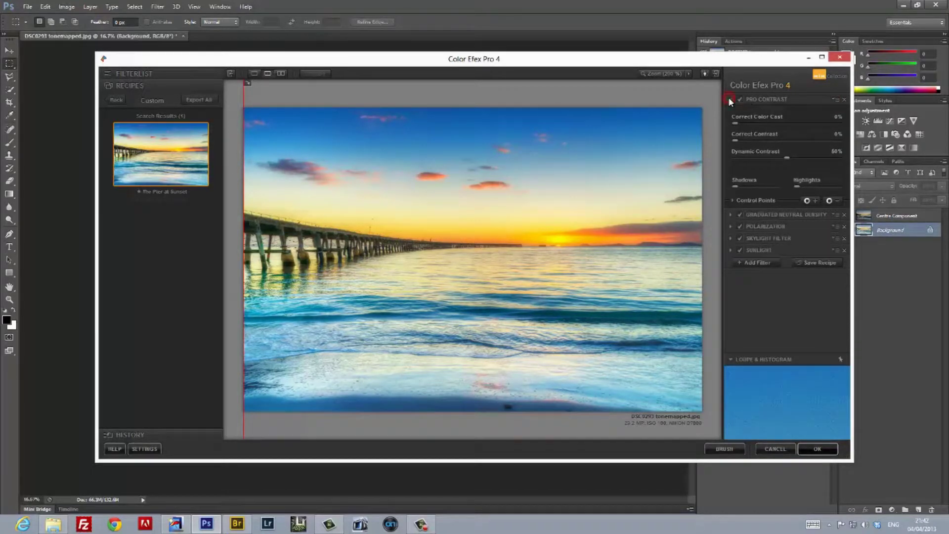
{"action": "left_click", "coordinate": [732, 215]}
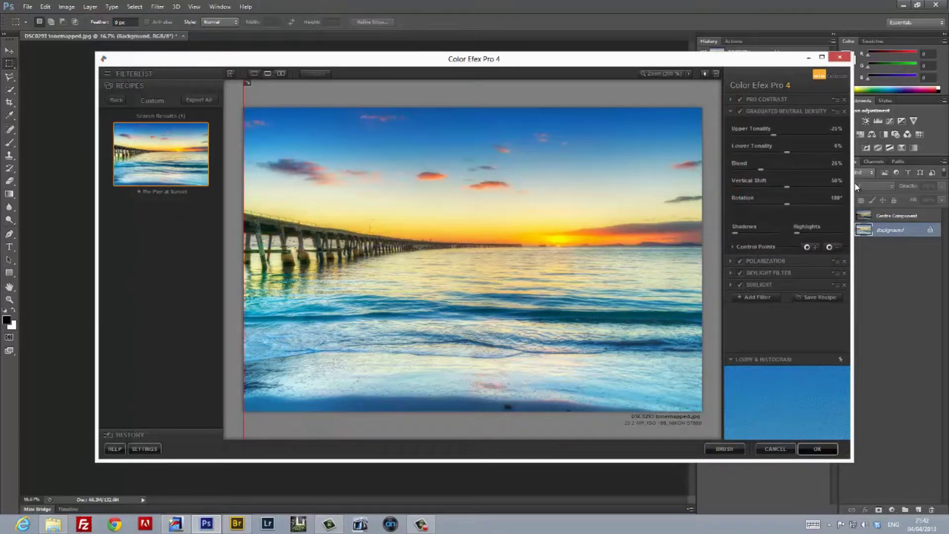
{"action": "left_click", "coordinate": [731, 260]}
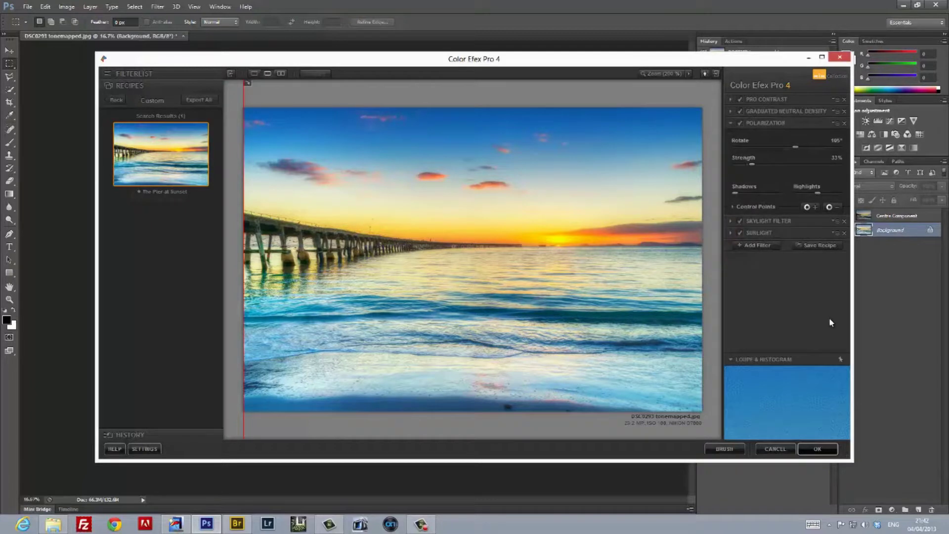
{"action": "left_click", "coordinate": [731, 219]}
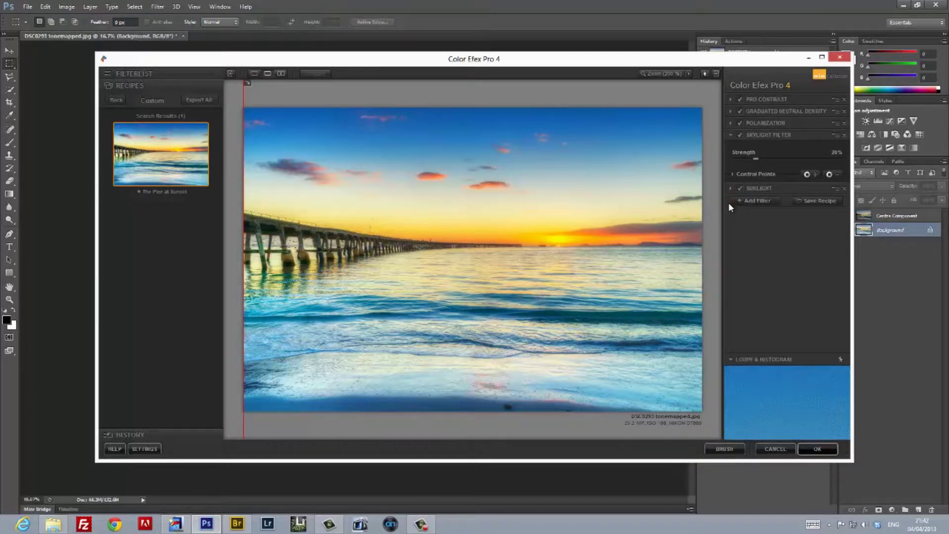
{"action": "left_click", "coordinate": [730, 188]}
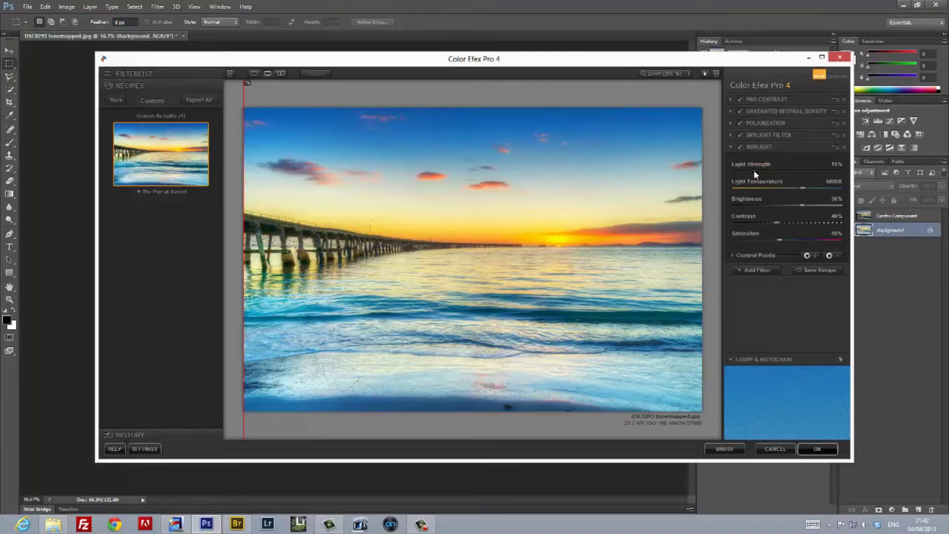
{"action": "left_click_drag", "start_coordinate": [748, 172], "coordinate": [741, 175]}
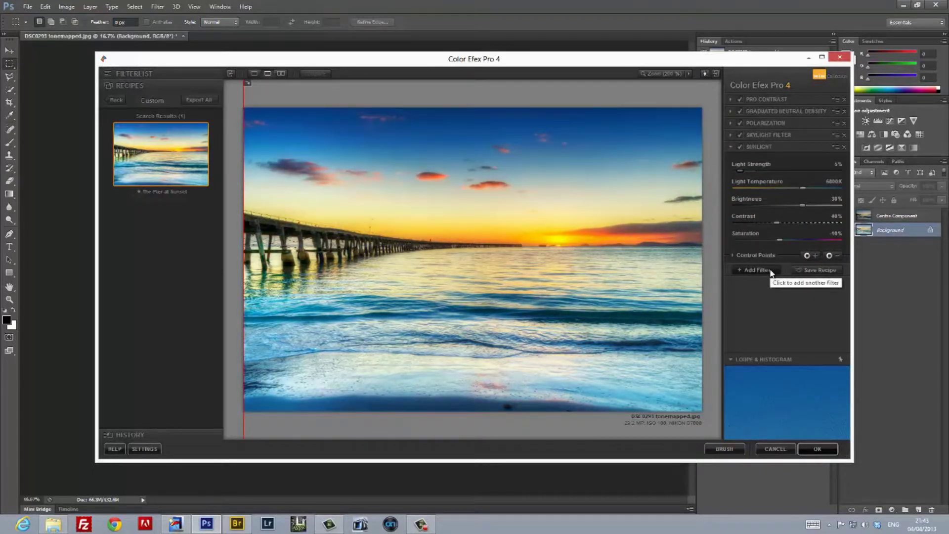
{"action": "left_click", "coordinate": [830, 447]}
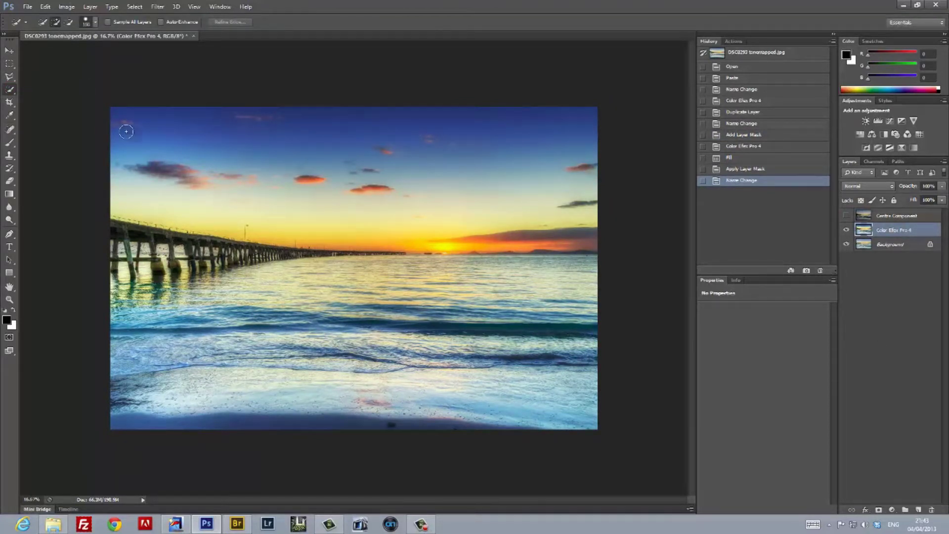
- Select the whole sky down to the horizon with the Quick Selection tool and feather the selection
{"action": "left_click_drag", "start_coordinate": [165, 119], "coordinate": [593, 186]}
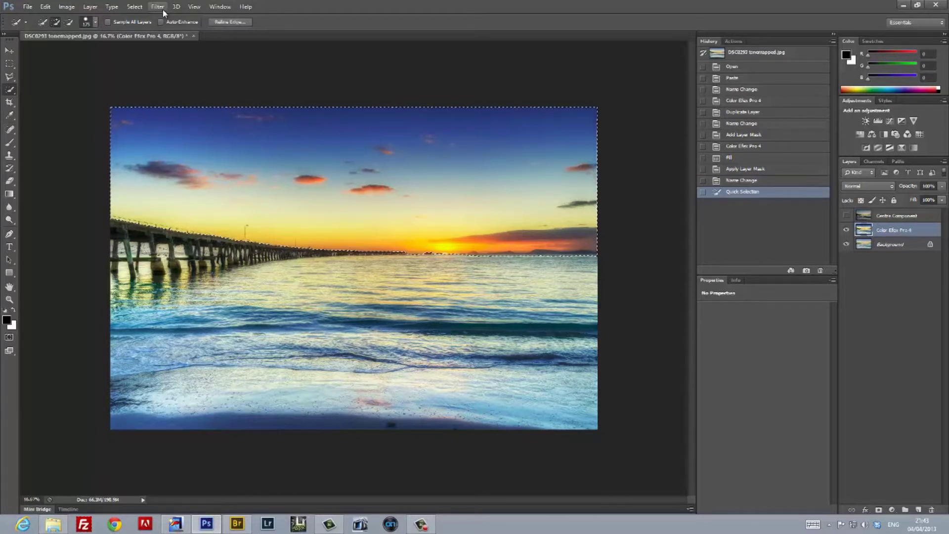
{"action": "left_click", "coordinate": [136, 7]}
{"action": "mouse_move", "coordinate": [199, 116]}
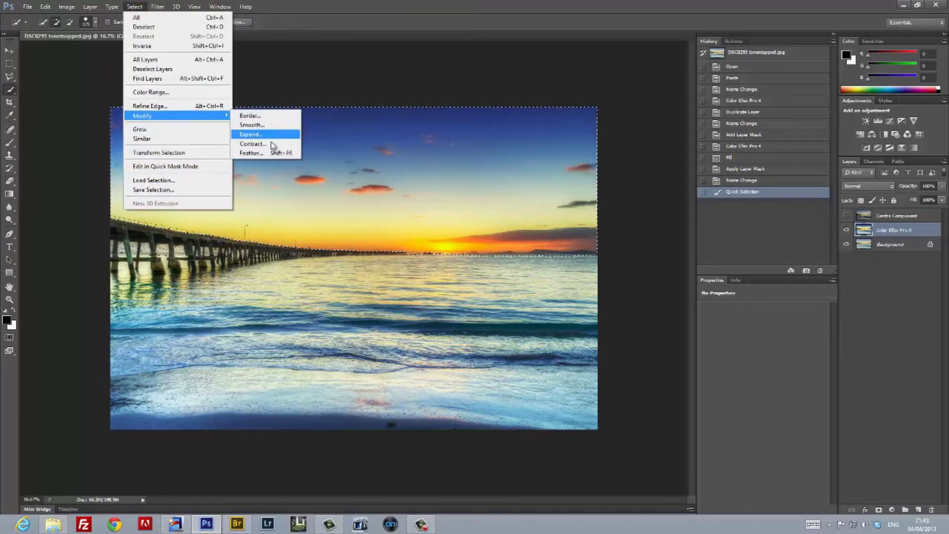
{"action": "left_click", "coordinate": [275, 153]}
{"action": "key", "text": "Return"}
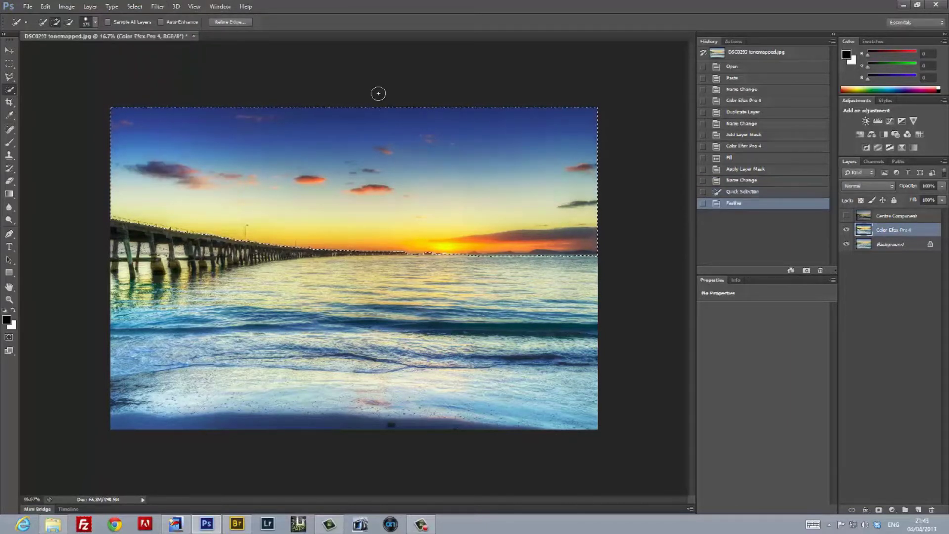
- Invert the sky selection and copy that area of the Centre Component layer onto a new layer
{"action": "left_click", "coordinate": [135, 7]}
{"action": "mouse_move", "coordinate": [212, 116]}
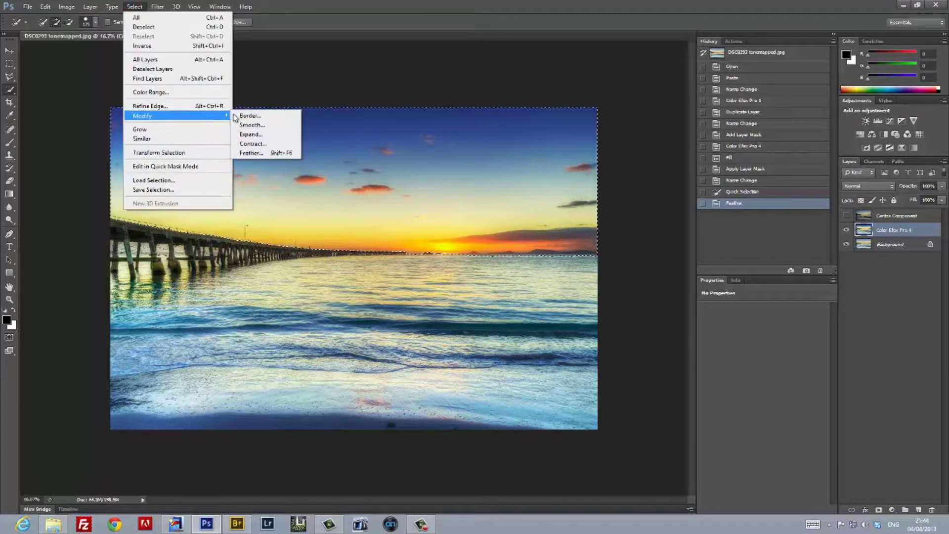
{"action": "left_click", "coordinate": [182, 46]}
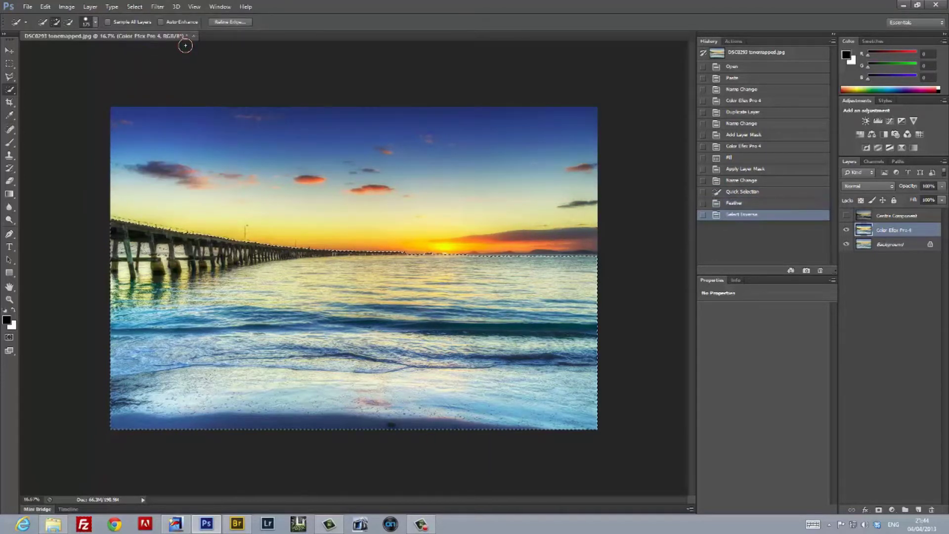
{"action": "left_click", "coordinate": [903, 216]}
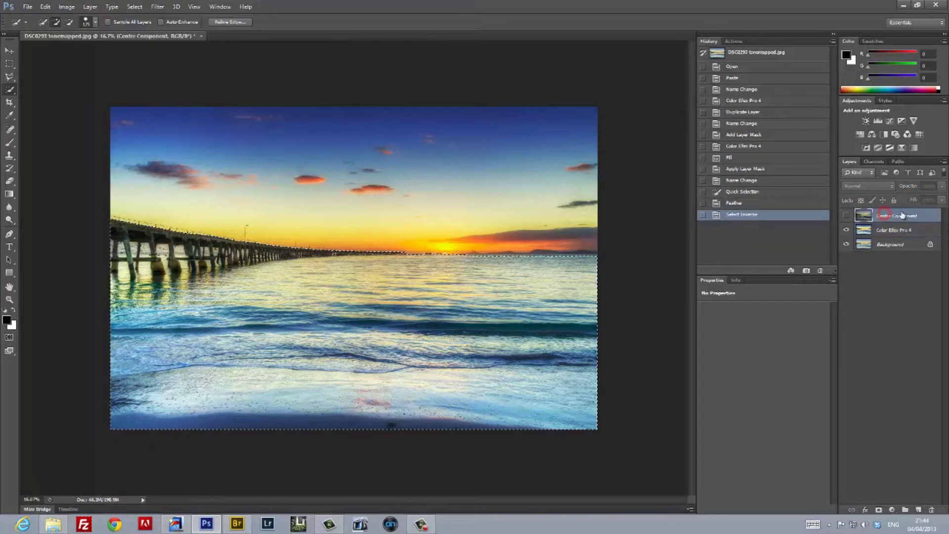
{"action": "left_click", "coordinate": [847, 216]}
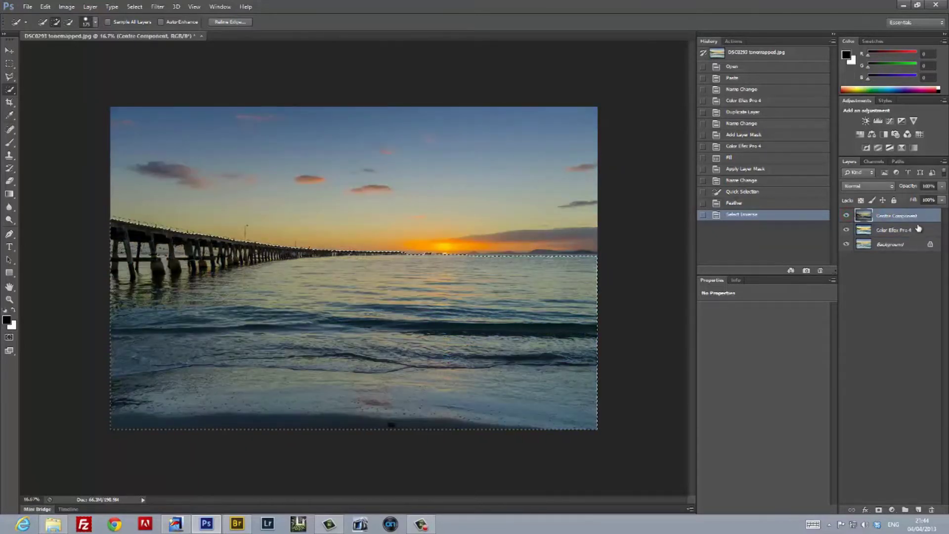
{"action": "key", "text": "ctrl+v"}
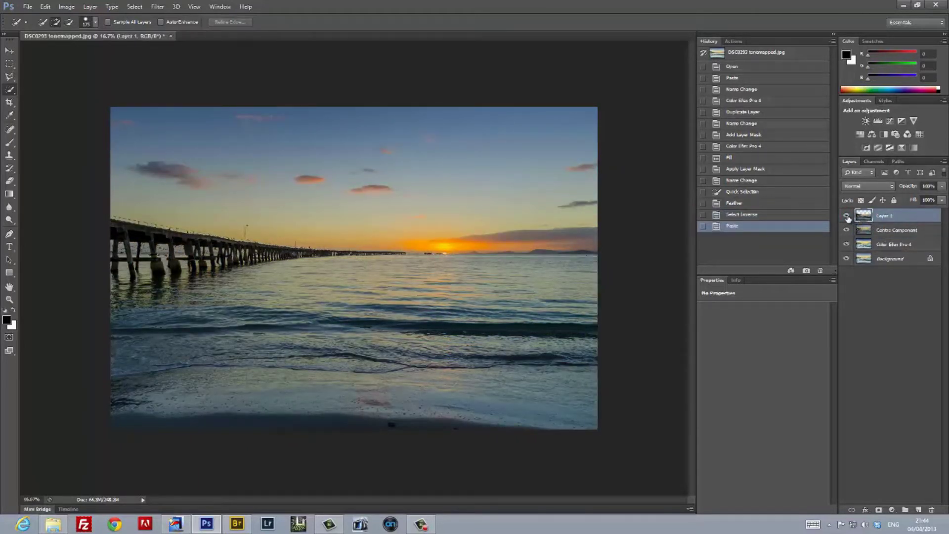
- Hide every layer except the pasted pier and sea layer
{"action": "left_click", "coordinate": [847, 216]}
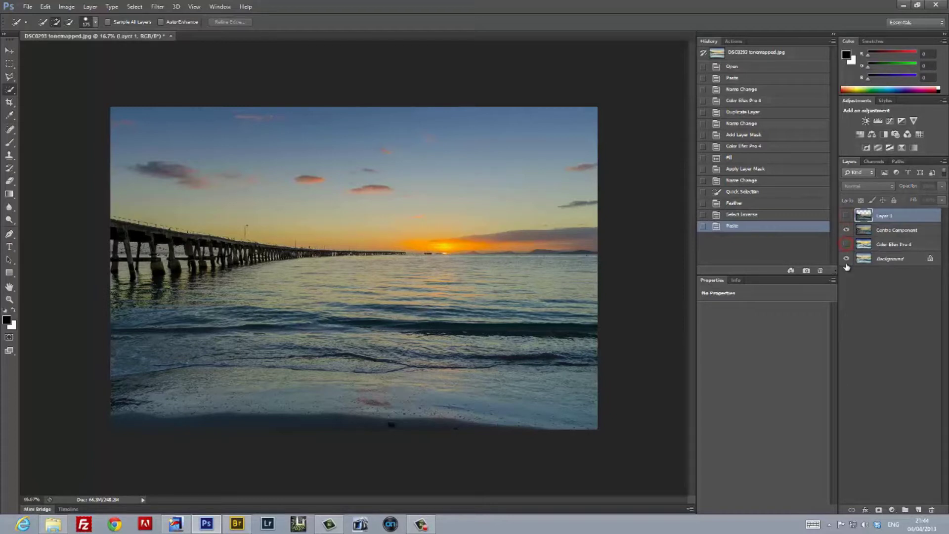
{"action": "left_click", "coordinate": [847, 230]}
{"action": "left_click", "coordinate": [846, 215]}
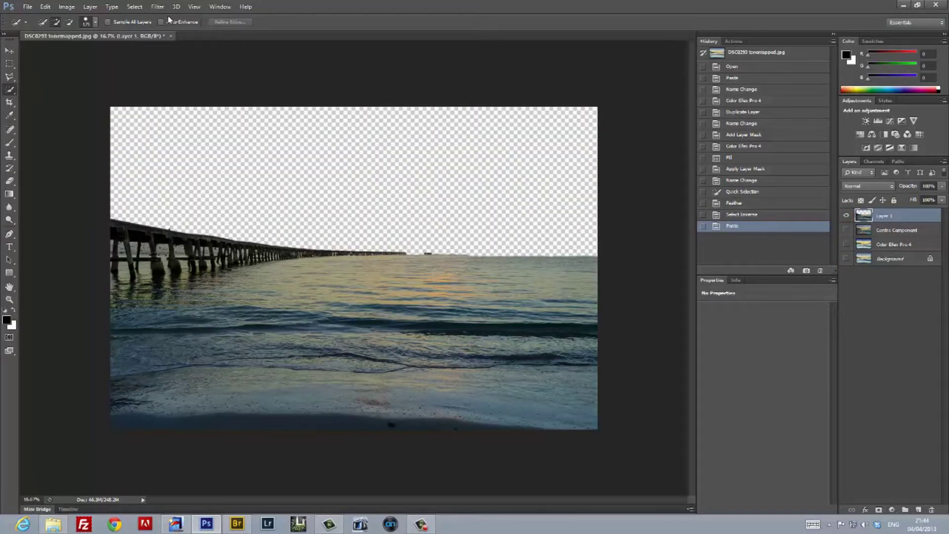
- Open the pasted pier and sea layer in Color Efex Pro 4 and load the custom recipe The Pier at Sunset
{"action": "left_click", "coordinate": [157, 7]}
{"action": "mouse_move", "coordinate": [258, 225]}
{"action": "left_click", "coordinate": [296, 219]}
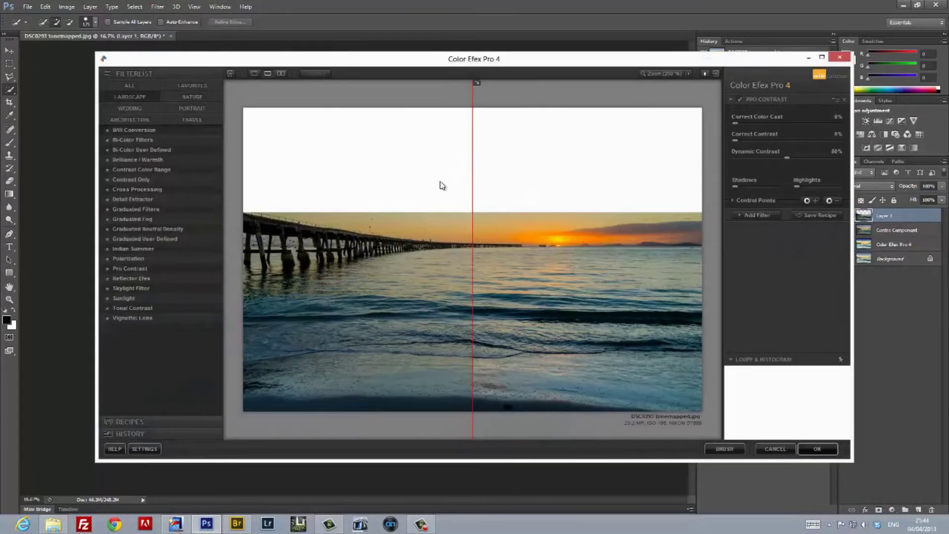
{"action": "left_click", "coordinate": [141, 421]}
{"action": "left_click", "coordinate": [158, 119]}
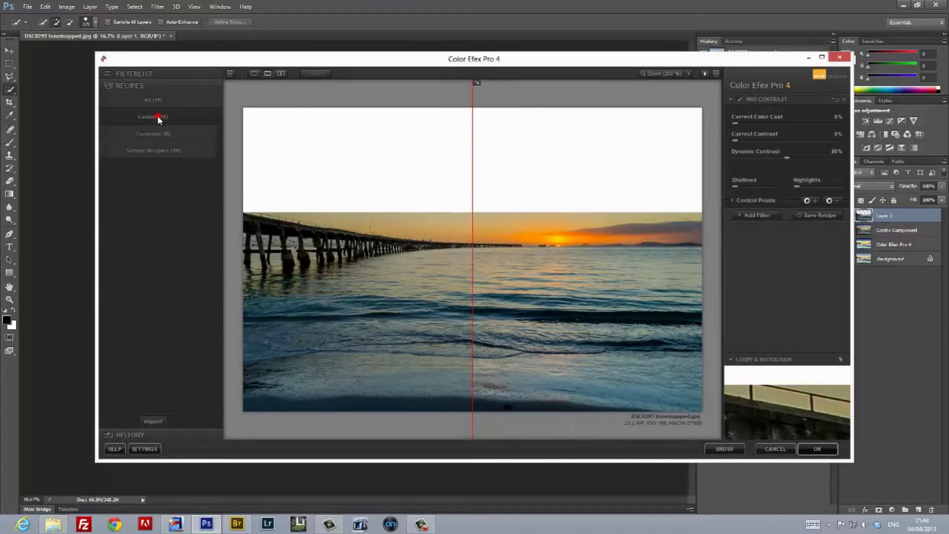
{"action": "left_click", "coordinate": [159, 134]}
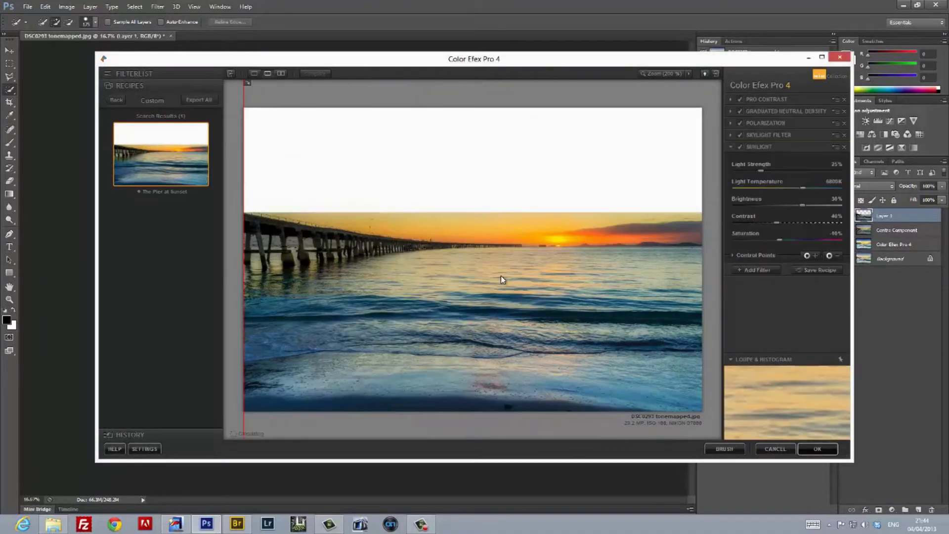
- Set Pro Contrast's Dynamic Contrast to 10% and Sunlight's Light Temperature to 7200K, and apply the filters
{"action": "left_click", "coordinate": [737, 100]}
{"action": "left_click_drag", "start_coordinate": [751, 160], "coordinate": [748, 162]}
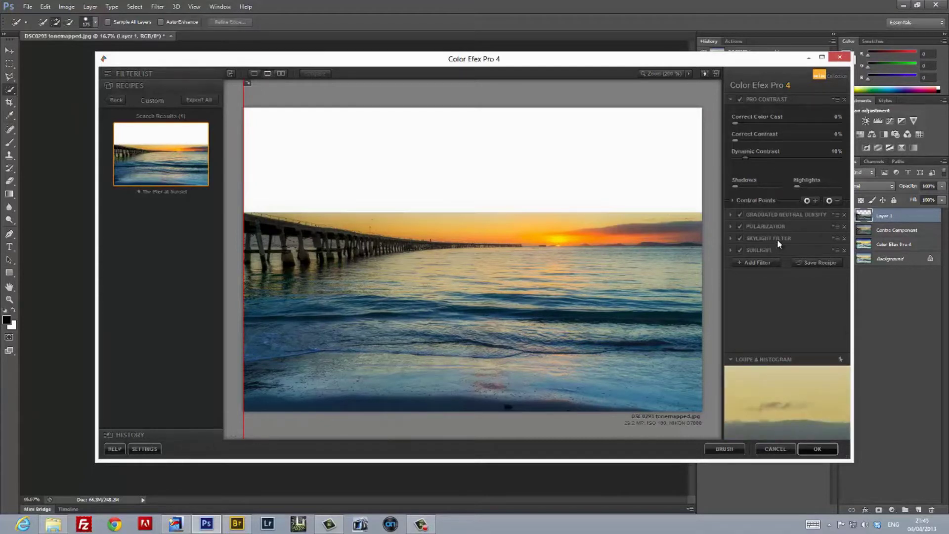
{"action": "left_click", "coordinate": [730, 100]}
{"action": "left_click", "coordinate": [740, 159]}
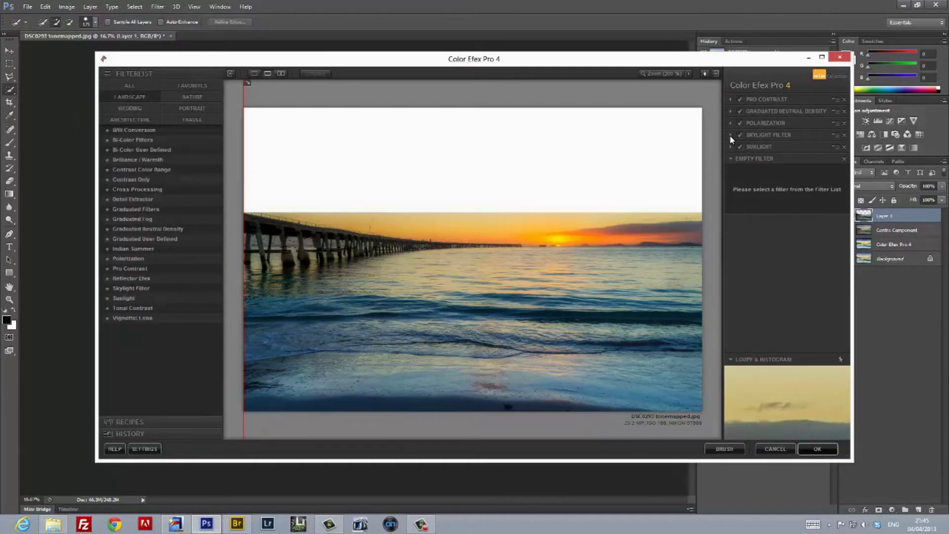
{"action": "left_click", "coordinate": [731, 146]}
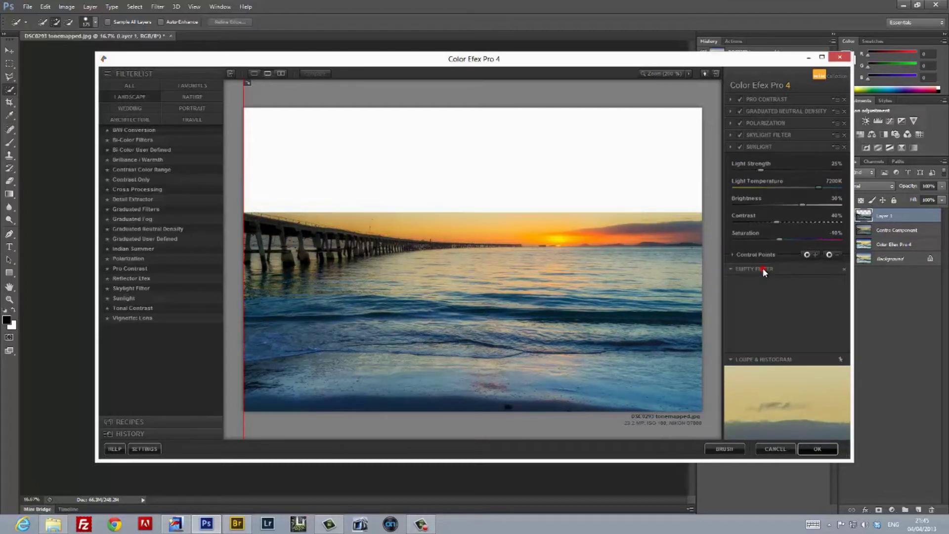
{"action": "left_click", "coordinate": [762, 269]}
{"action": "left_click", "coordinate": [817, 449]}
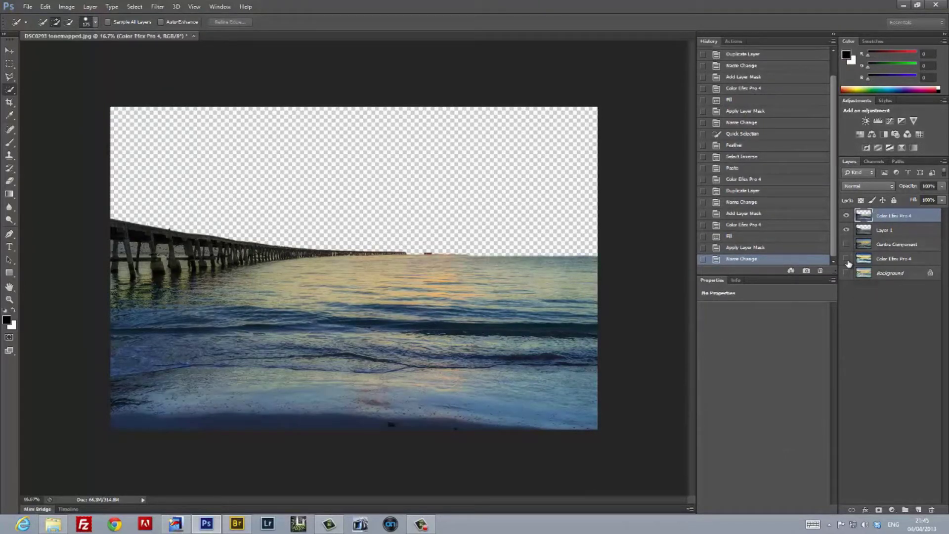
- Show the lower Color Efex Pro 4 layer with the sky and flatten the image
{"action": "left_click", "coordinate": [846, 259]}
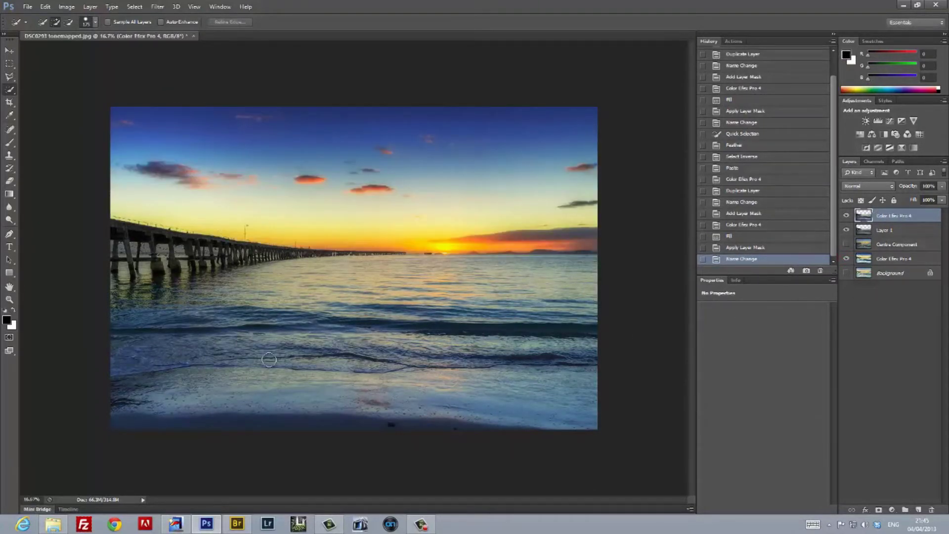
{"action": "key", "text": "ctrl+shift+e"}
{"action": "left_click", "coordinate": [90, 7]}
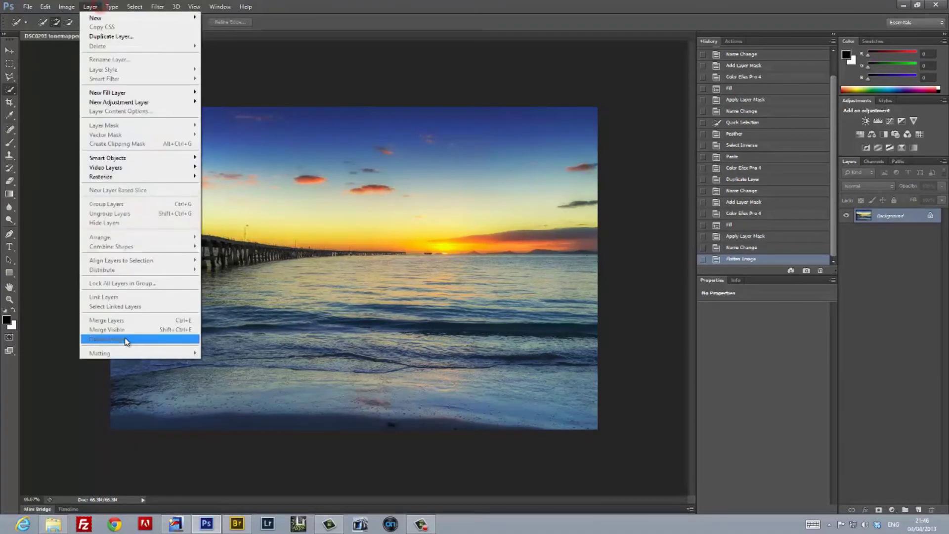
- Reduce the noise in the flattened image with the Imagenomic Noiseware filter
{"action": "mouse_move", "coordinate": [157, 6]}
{"action": "mouse_move", "coordinate": [226, 206]}
{"action": "left_click", "coordinate": [301, 214]}
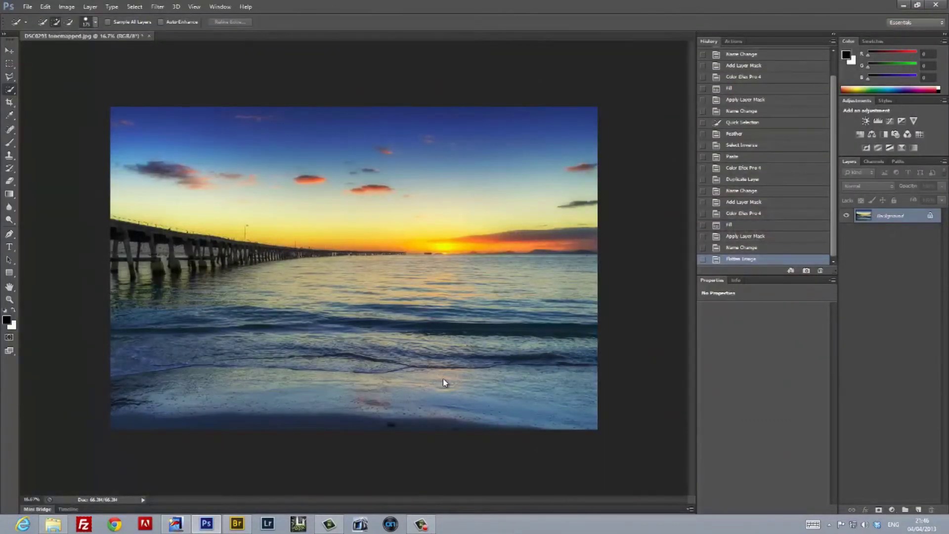
- Crop the image to an 809/500 aspect ratio in DxO ViewPoint, trimming only the top of the sky, and save the correction
{"action": "left_click", "coordinate": [161, 7]}
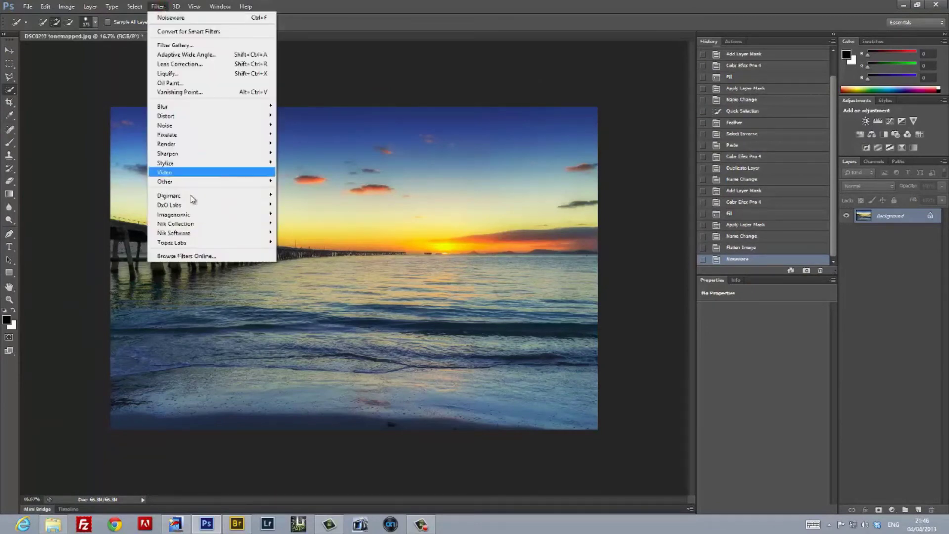
{"action": "mouse_move", "coordinate": [198, 205]}
{"action": "left_click", "coordinate": [301, 206]}
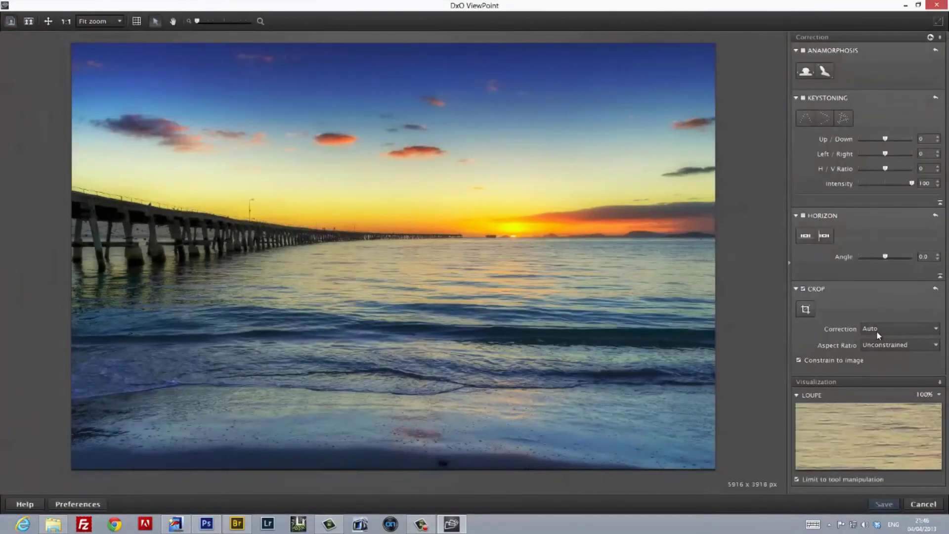
{"action": "left_click", "coordinate": [900, 344]}
{"action": "left_click", "coordinate": [870, 440]}
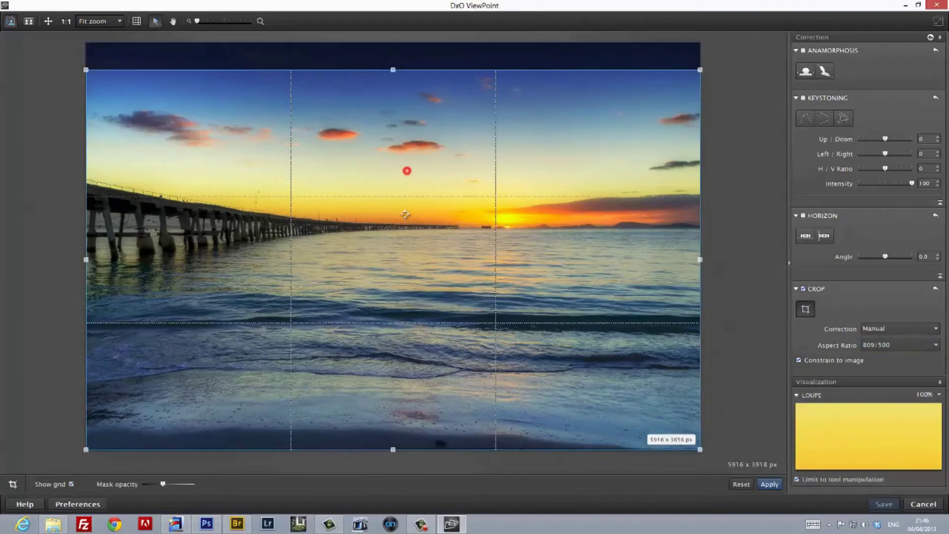
{"action": "left_click", "coordinate": [770, 484]}
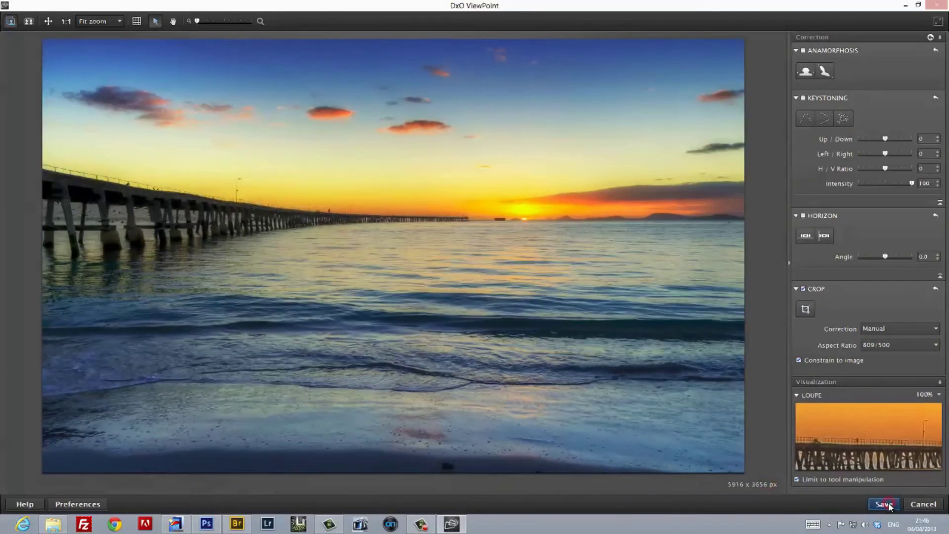
{"action": "left_click", "coordinate": [884, 504]}
- Darken the image's edges with the Vignette: Lens filter in Color Efex Pro 4 and apply it
{"action": "left_click", "coordinate": [157, 7]}
{"action": "mouse_move", "coordinate": [232, 211]}
{"action": "left_click", "coordinate": [387, 223]}
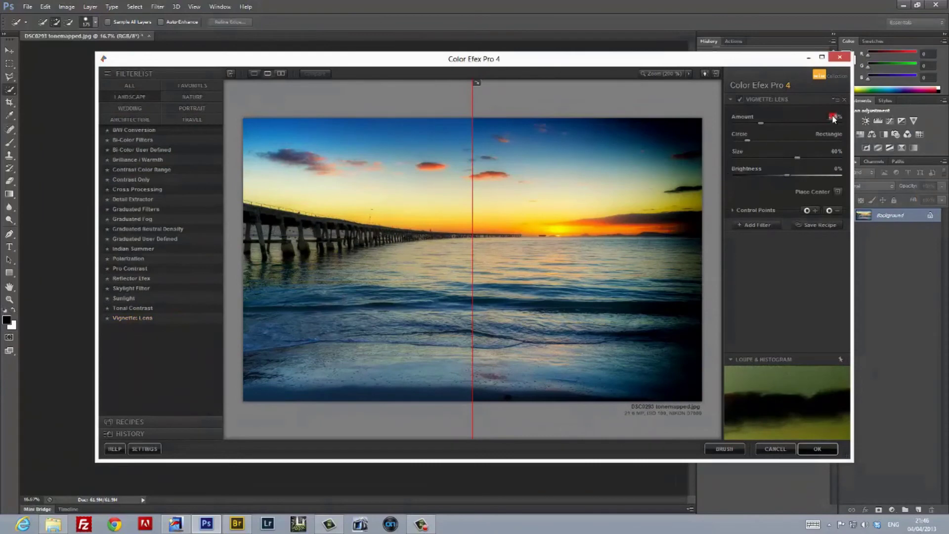
{"action": "left_click", "coordinate": [817, 449]}
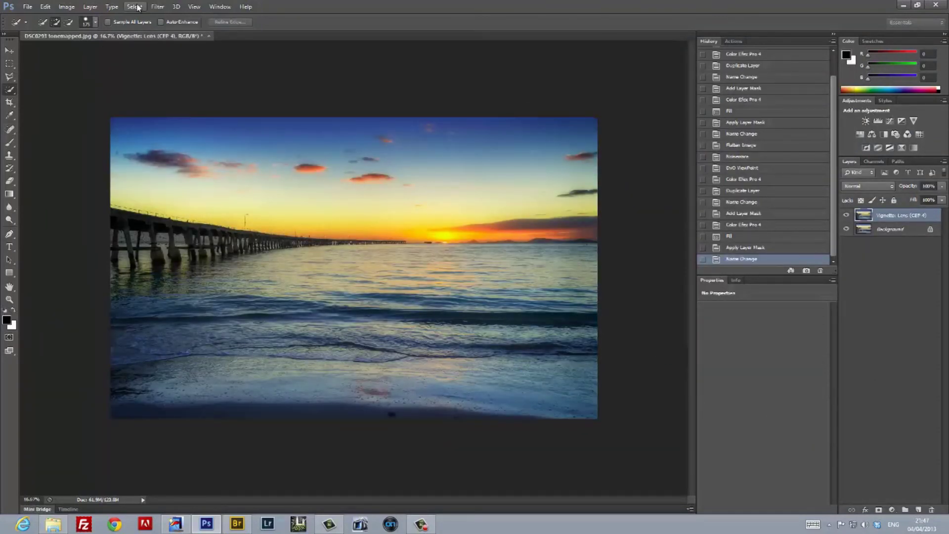
- Flatten the image and save it as DSC0293 Finished HDR.jpg in the 04 Finished HDR Image folder
{"action": "left_click", "coordinate": [90, 6]}
{"action": "left_click", "coordinate": [124, 338]}
{"action": "key", "text": "shift+ctrl+s"}
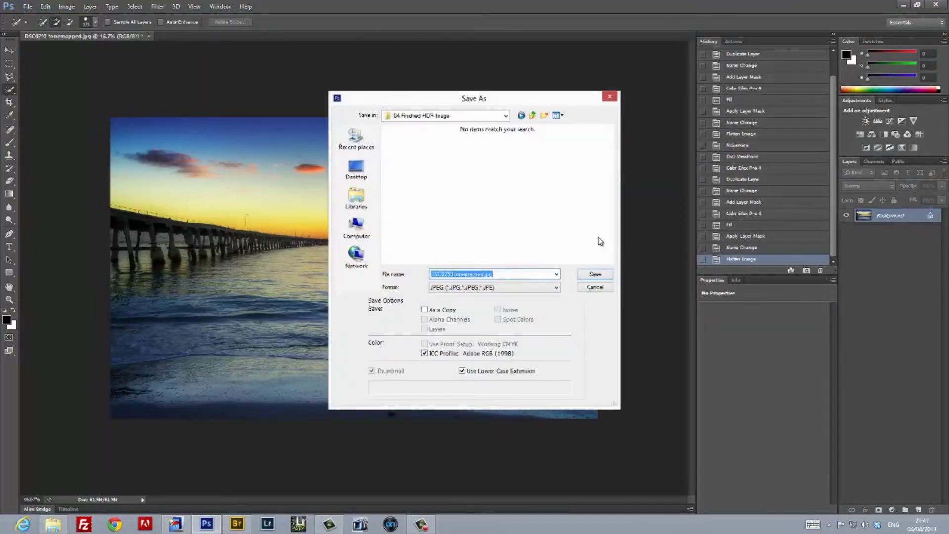
{"action": "type", "text": "Finished HDR"}
{"action": "key", "text": "Return"}
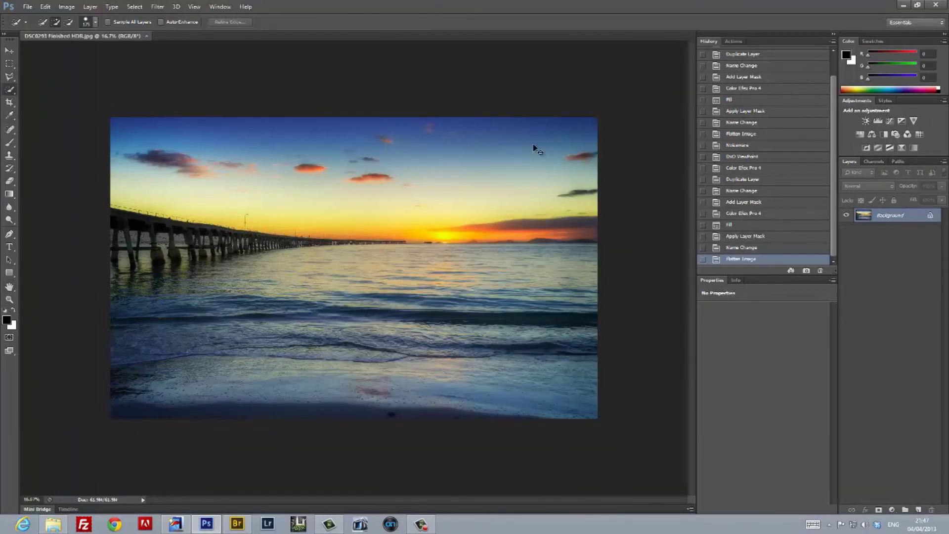